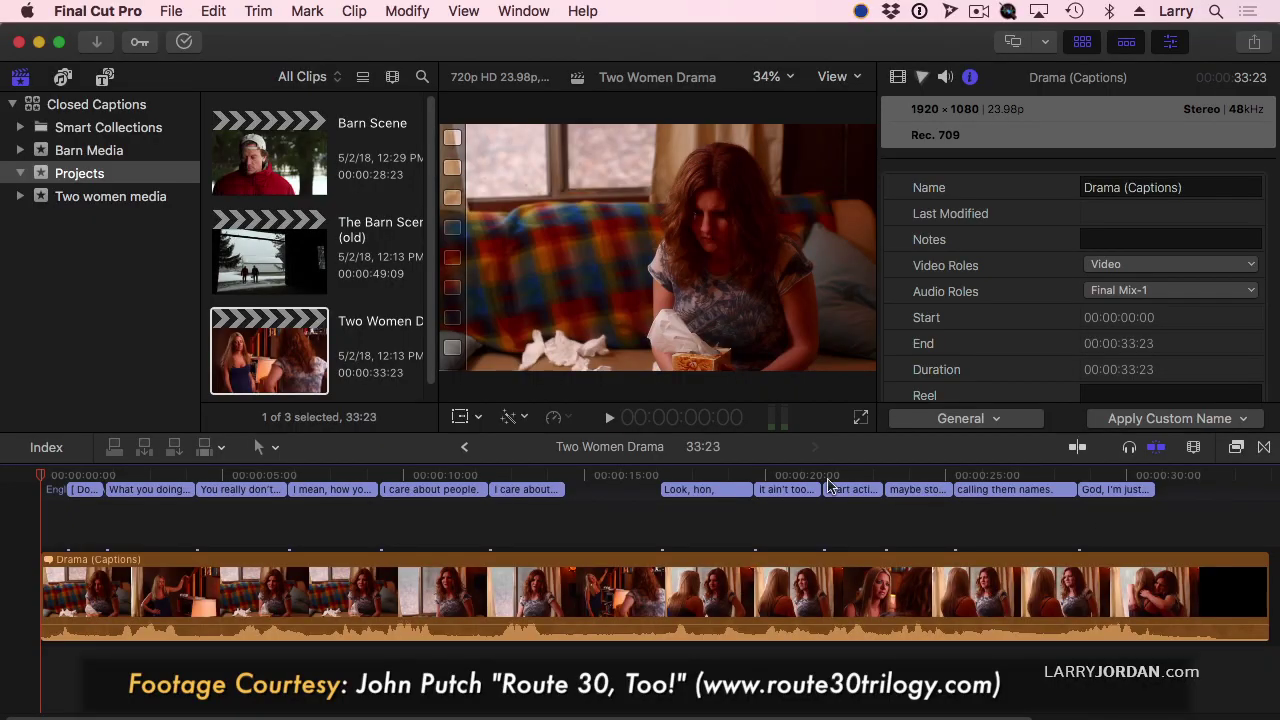
Step: Select all twelve English captions and duplicate them into a new German caption lane
left_click(731, 491)
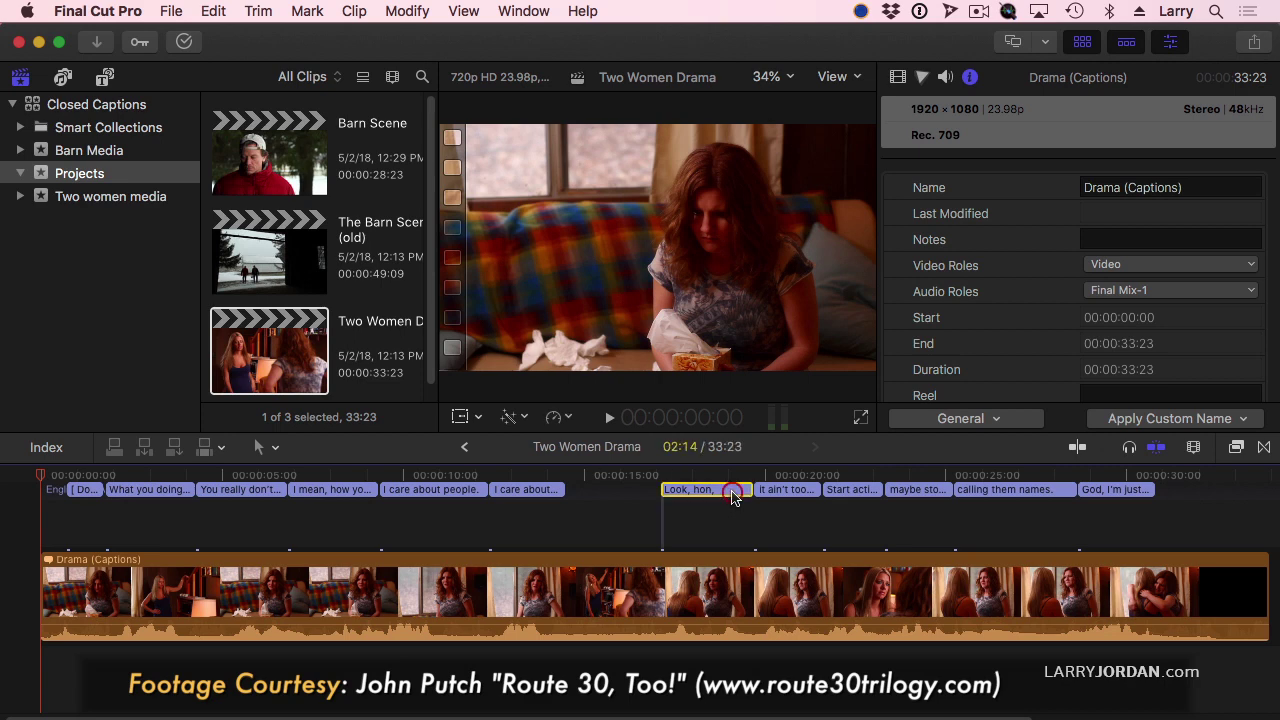
key("super+a")
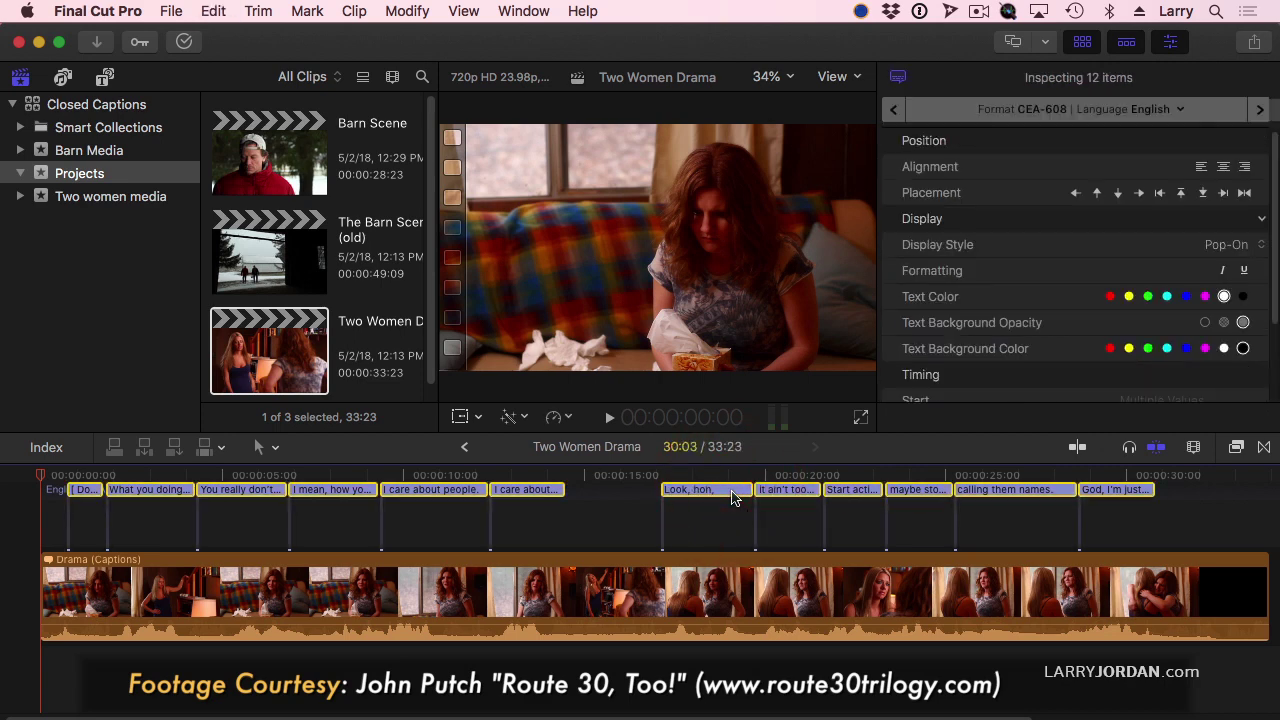
right_click(733, 497)
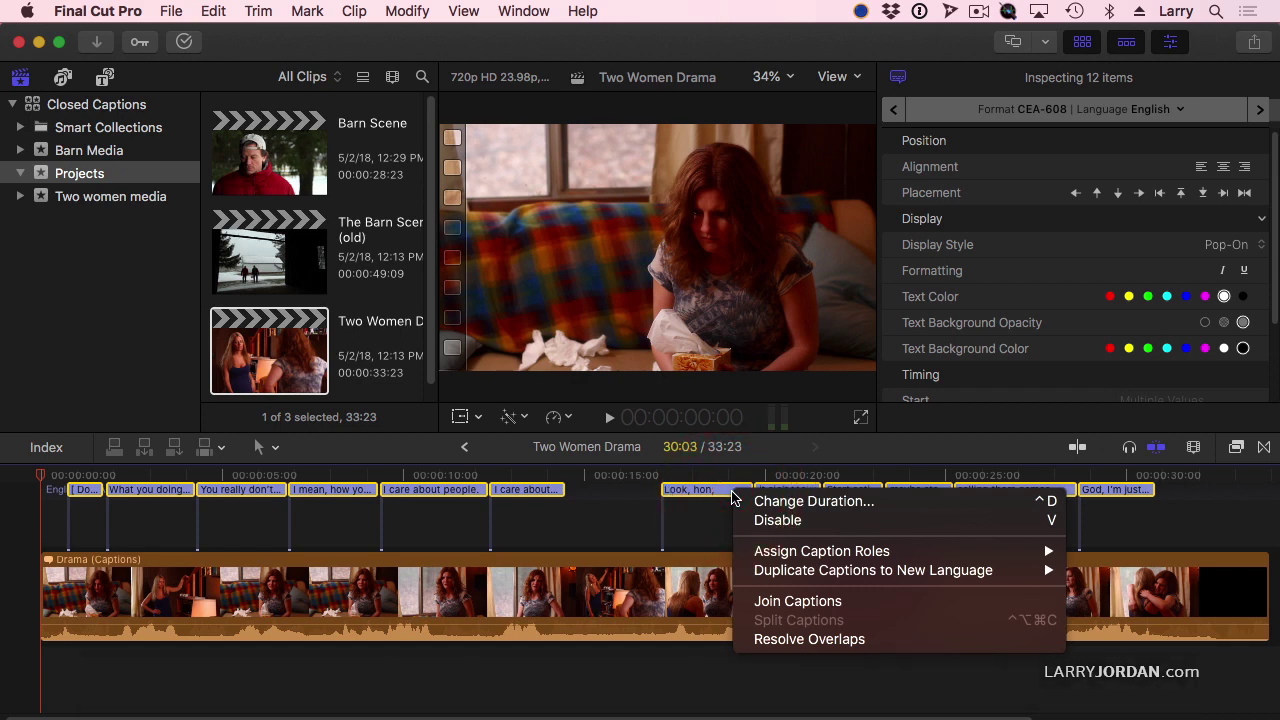
mouse_move(826, 577)
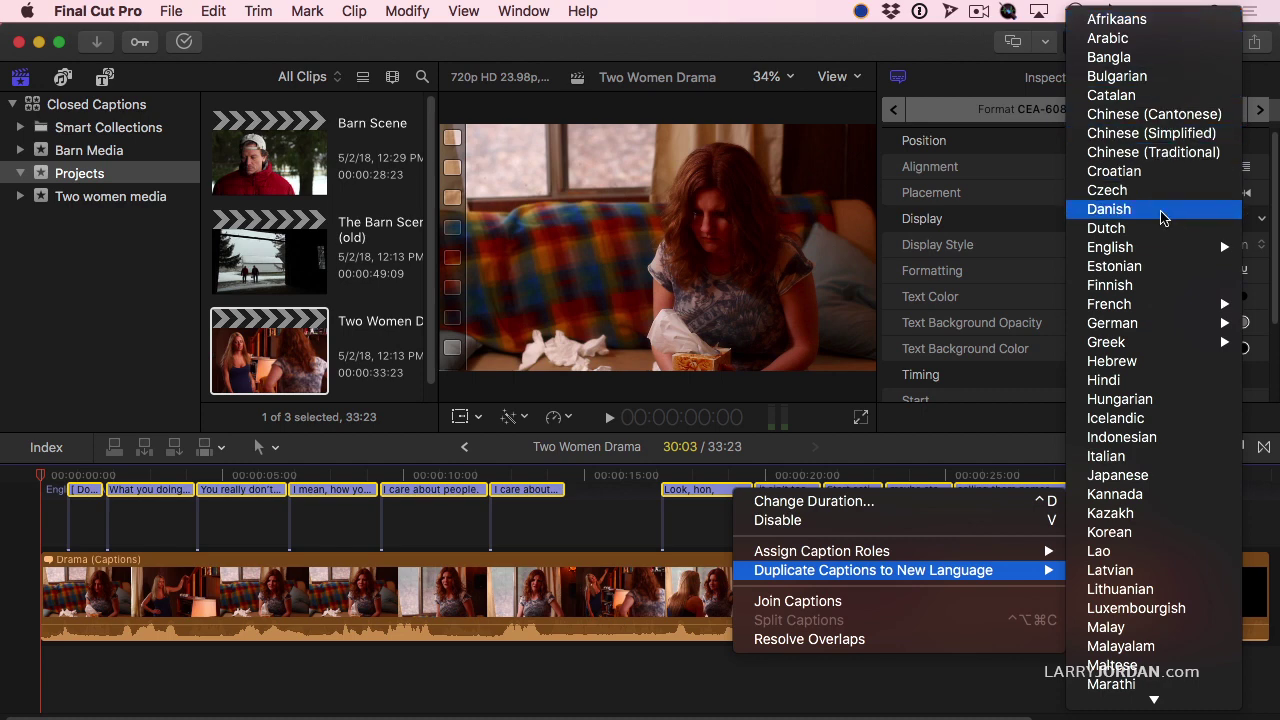
mouse_move(1163, 326)
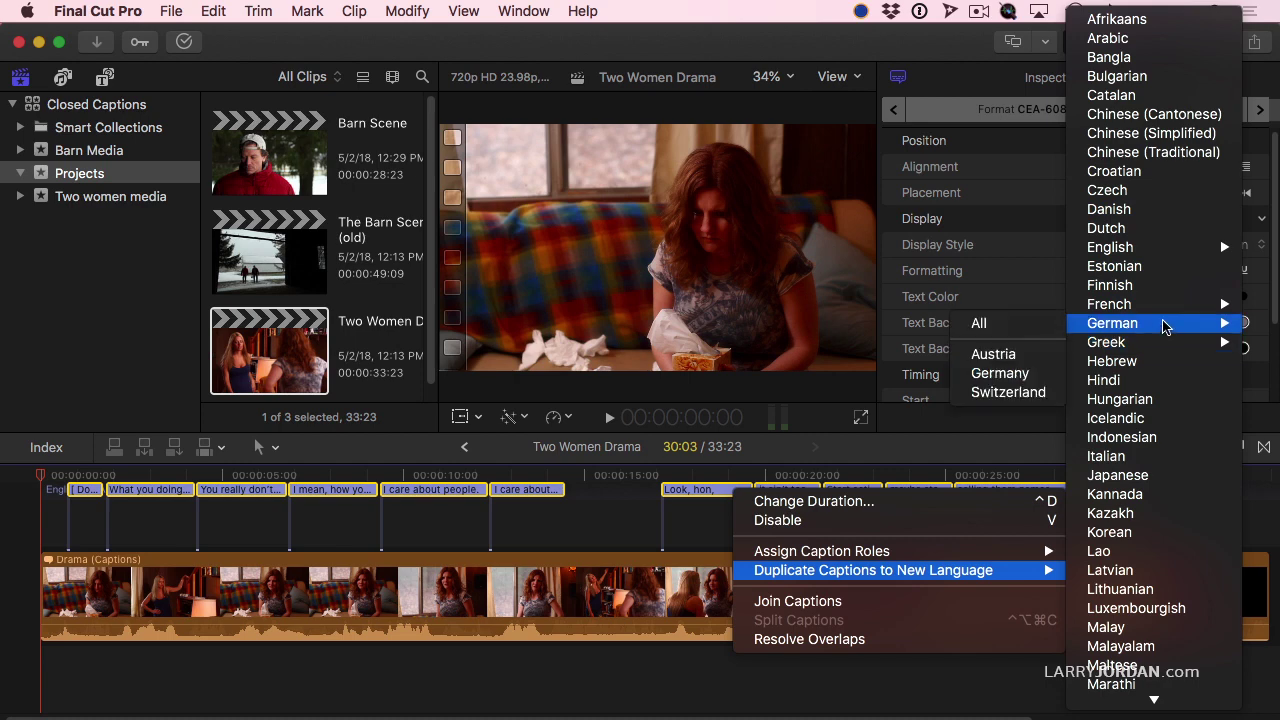
left_click(993, 325)
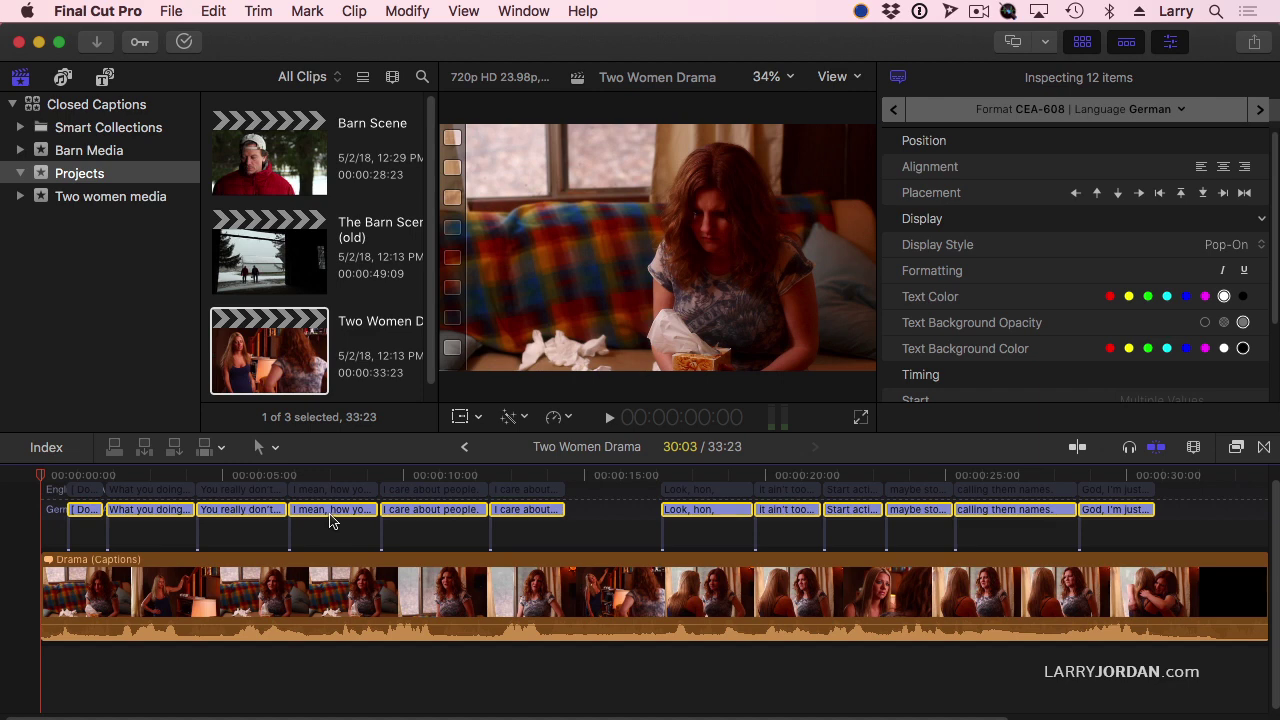
Step: Duplicate the captions into a new Spanish (Latin America) caption lane
right_click(336, 511)
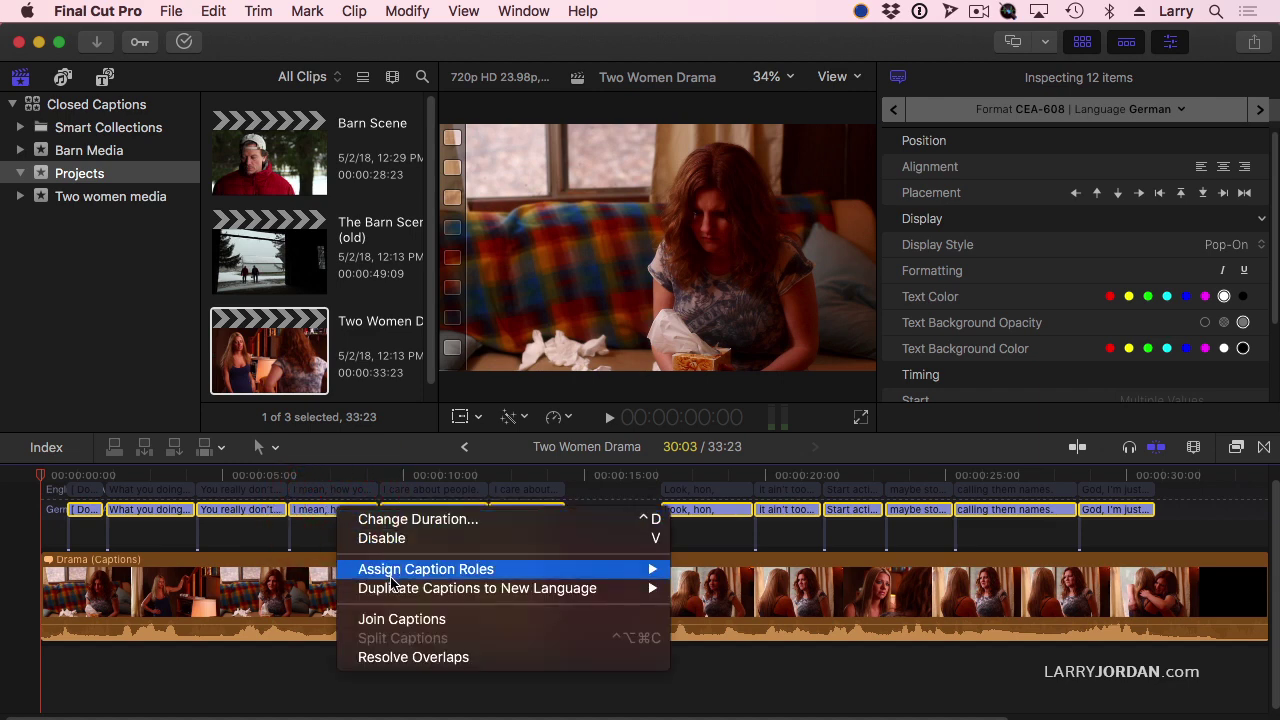
mouse_move(395, 588)
mouse_move(765, 325)
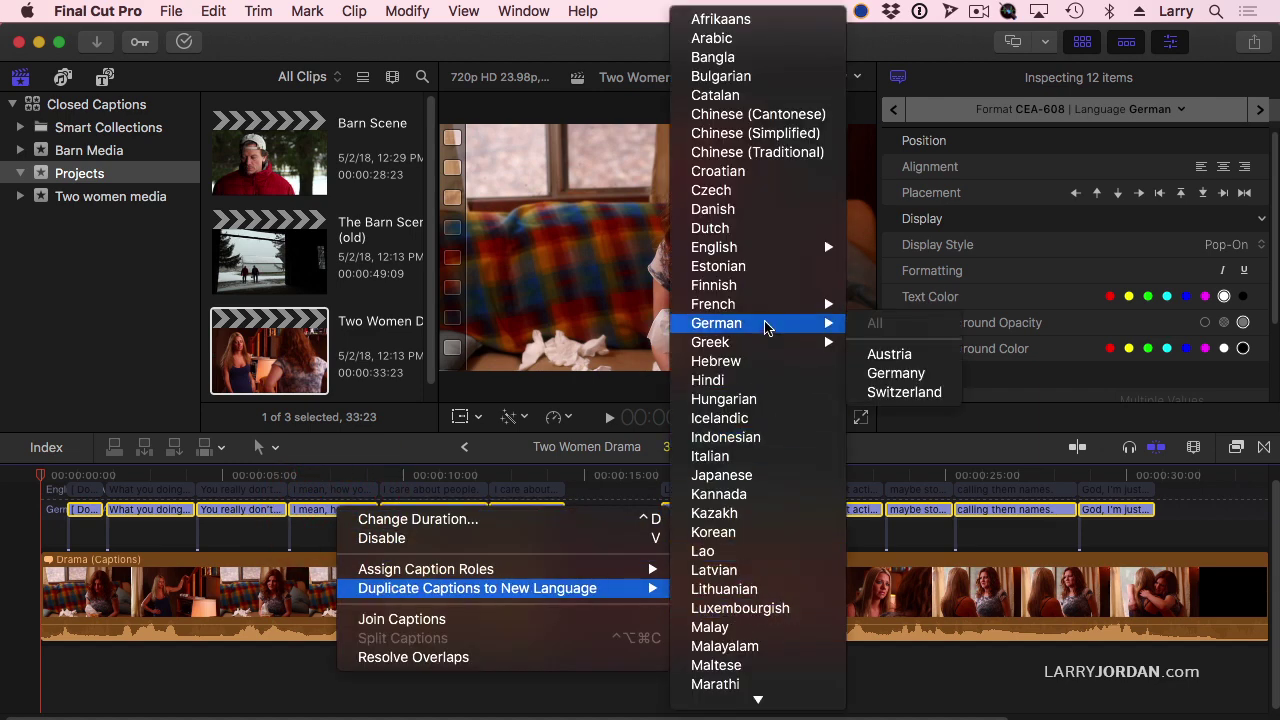
mouse_move(757, 694)
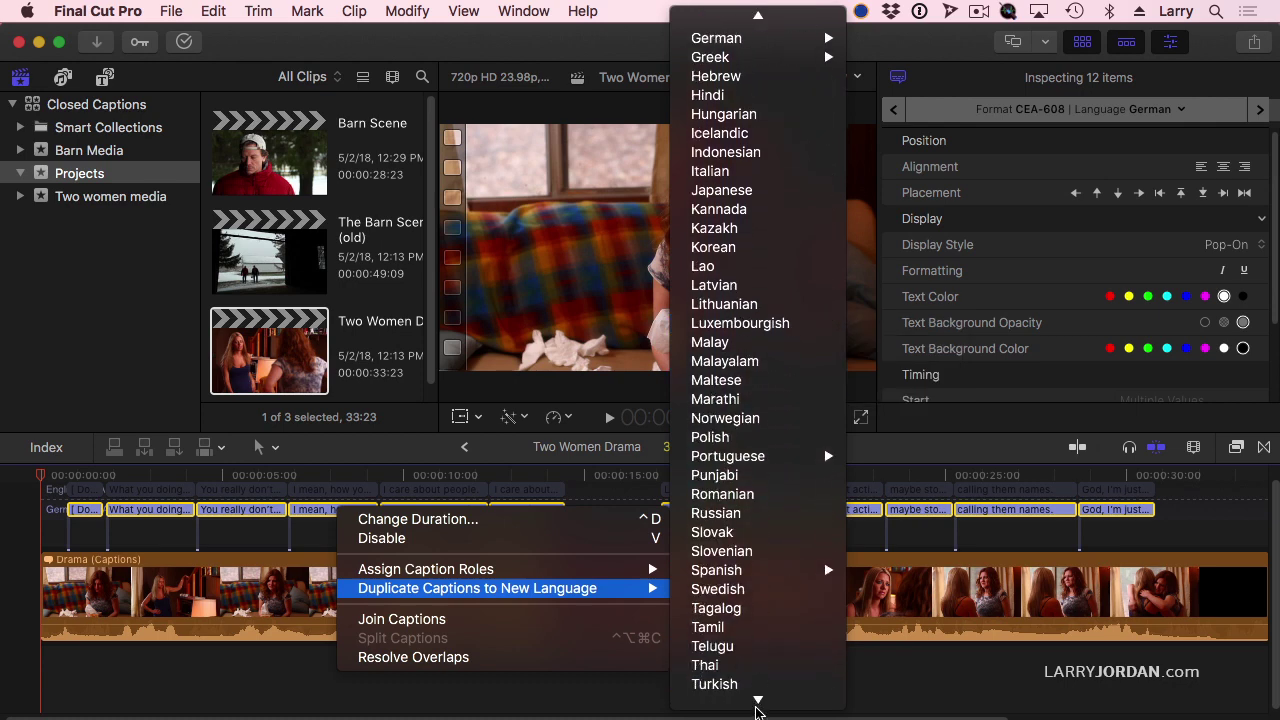
mouse_move(785, 521)
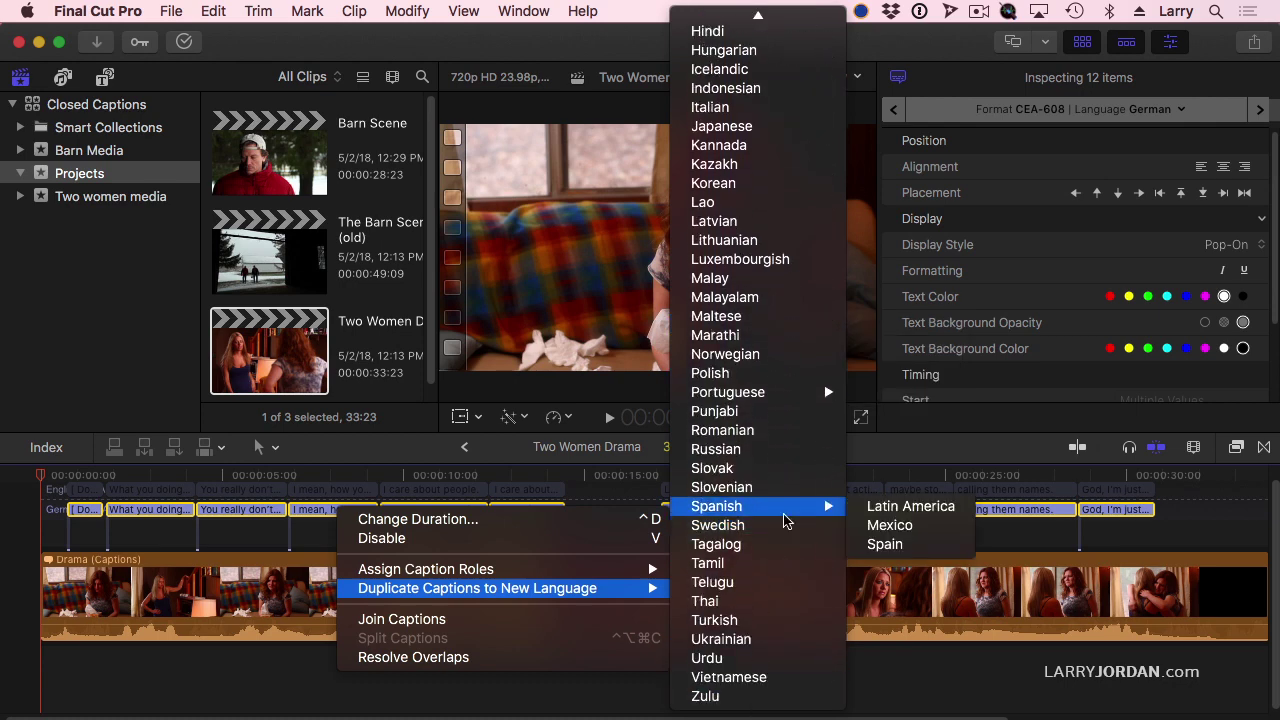
left_click(884, 510)
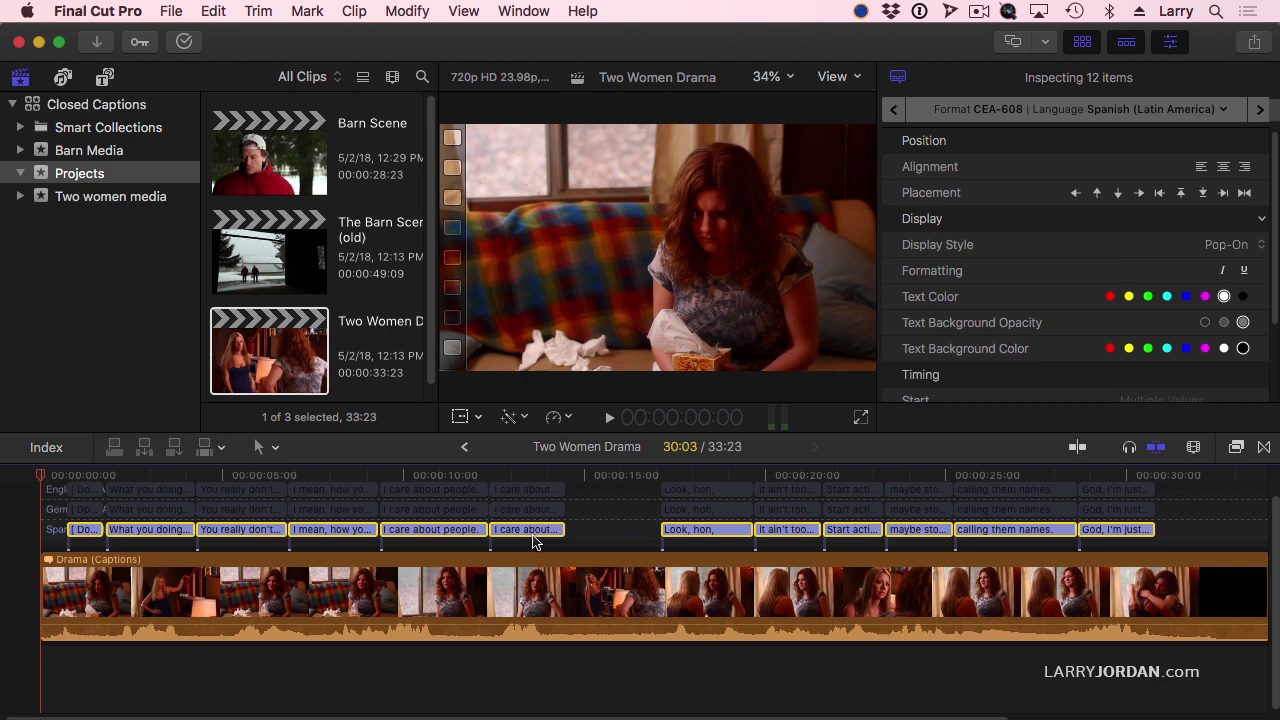
Step: Duplicate the captions into a French (France) lane and make the timeline area taller
right_click(533, 533)
mouse_move(545, 607)
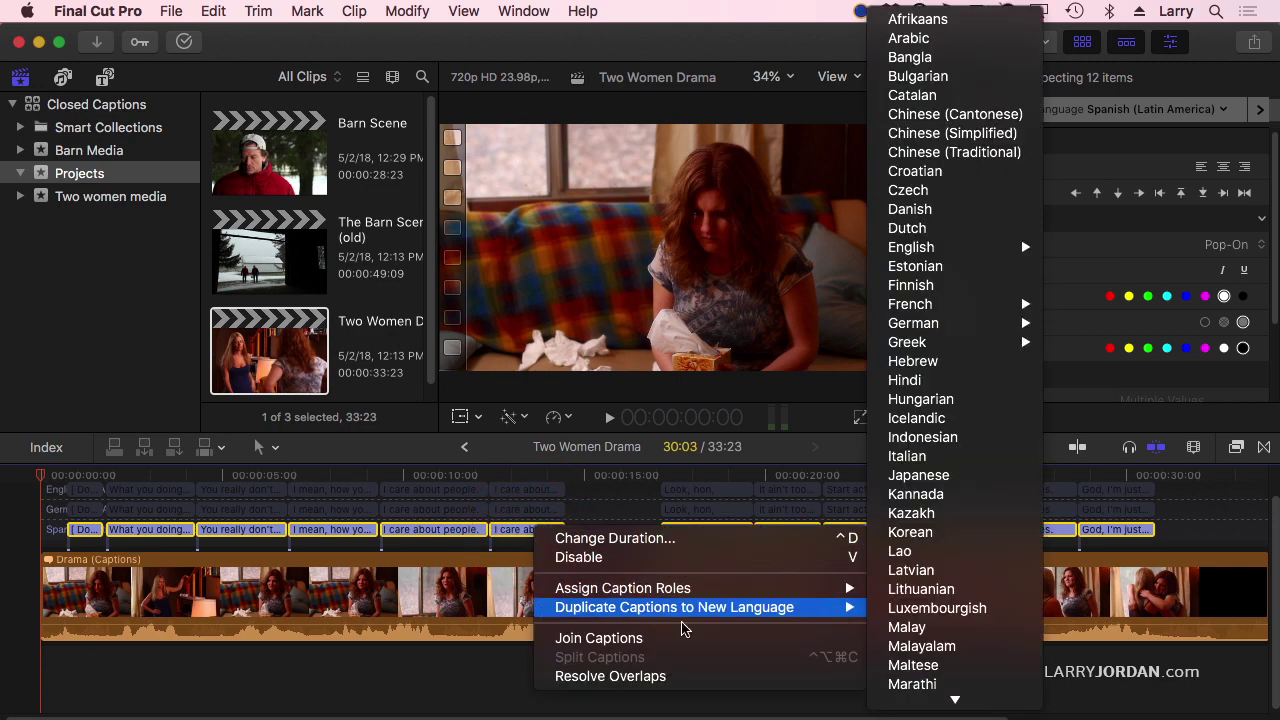
mouse_move(997, 304)
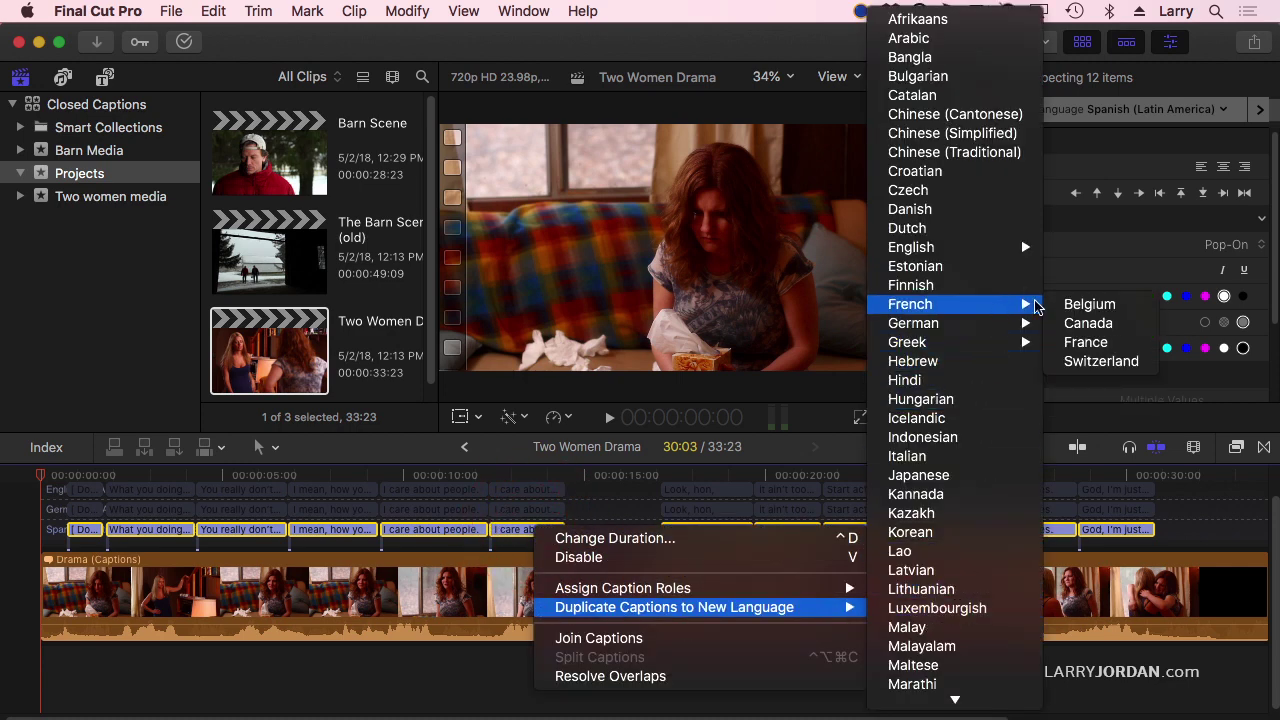
left_click(1085, 343)
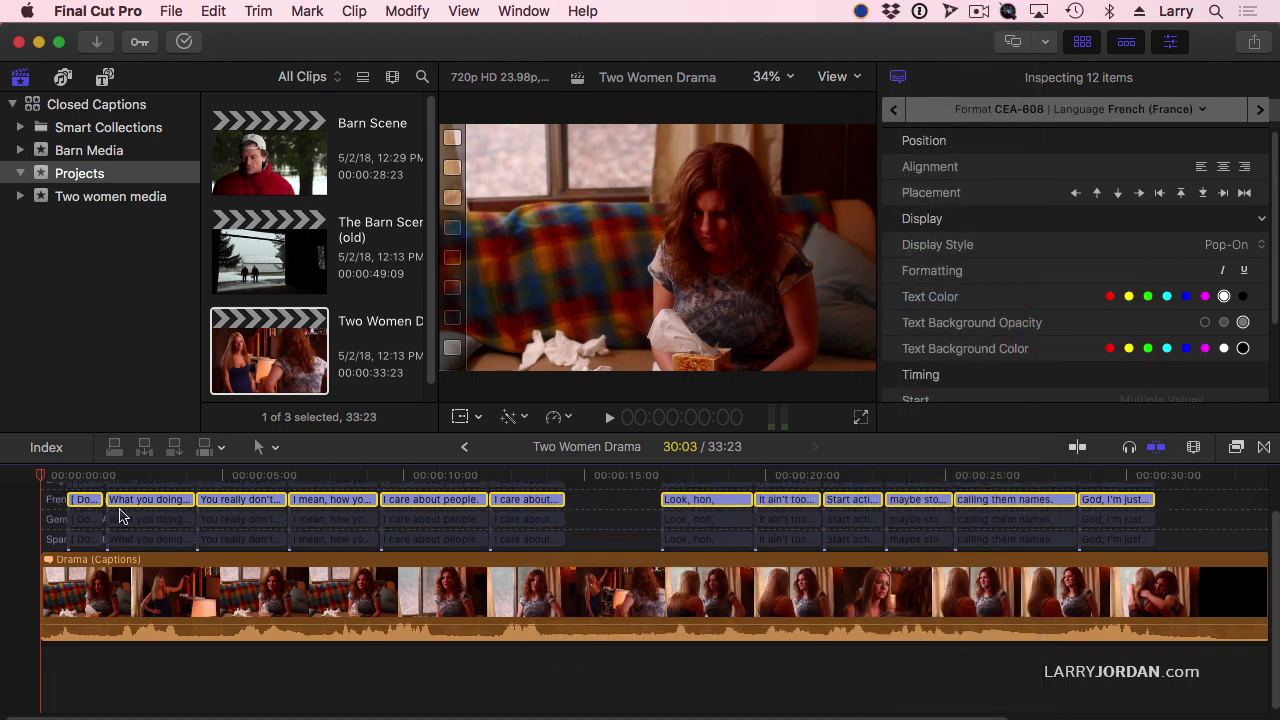
left_click_drag(385, 433, 388, 408)
left_click(416, 358)
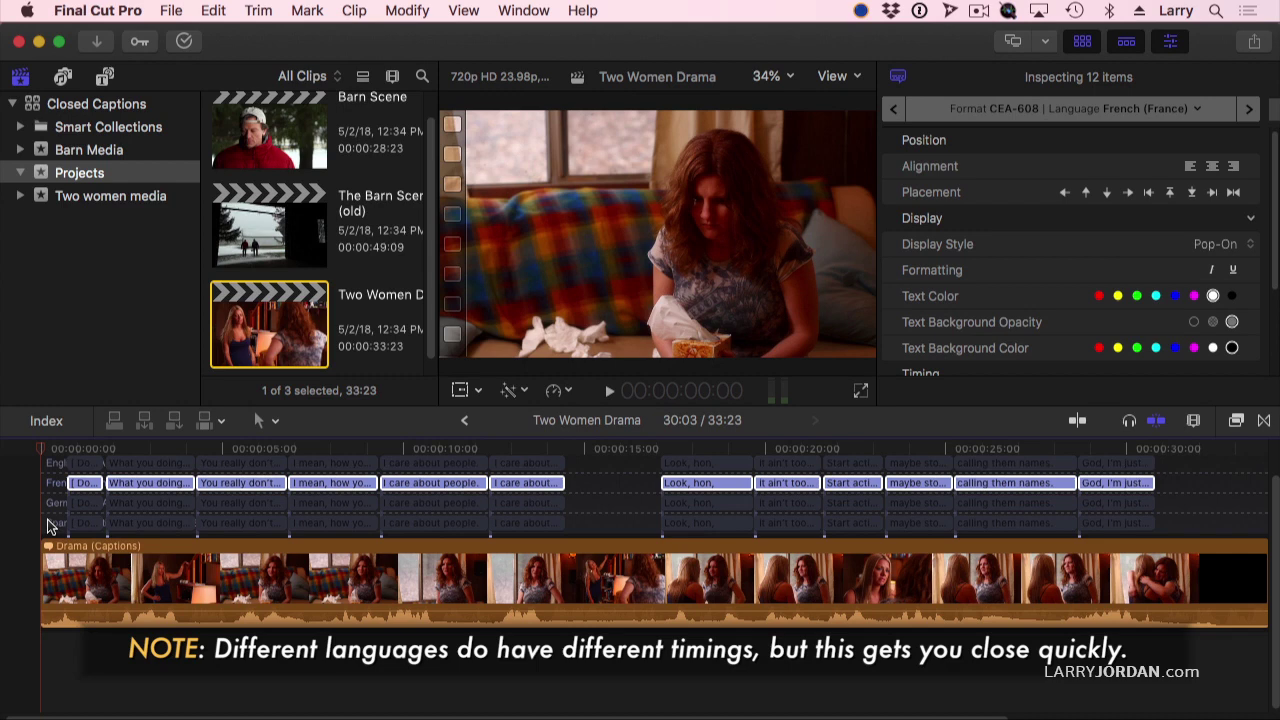
Step: Change the first French caption's 'Door closes' text to 'French'
double_click(85, 483)
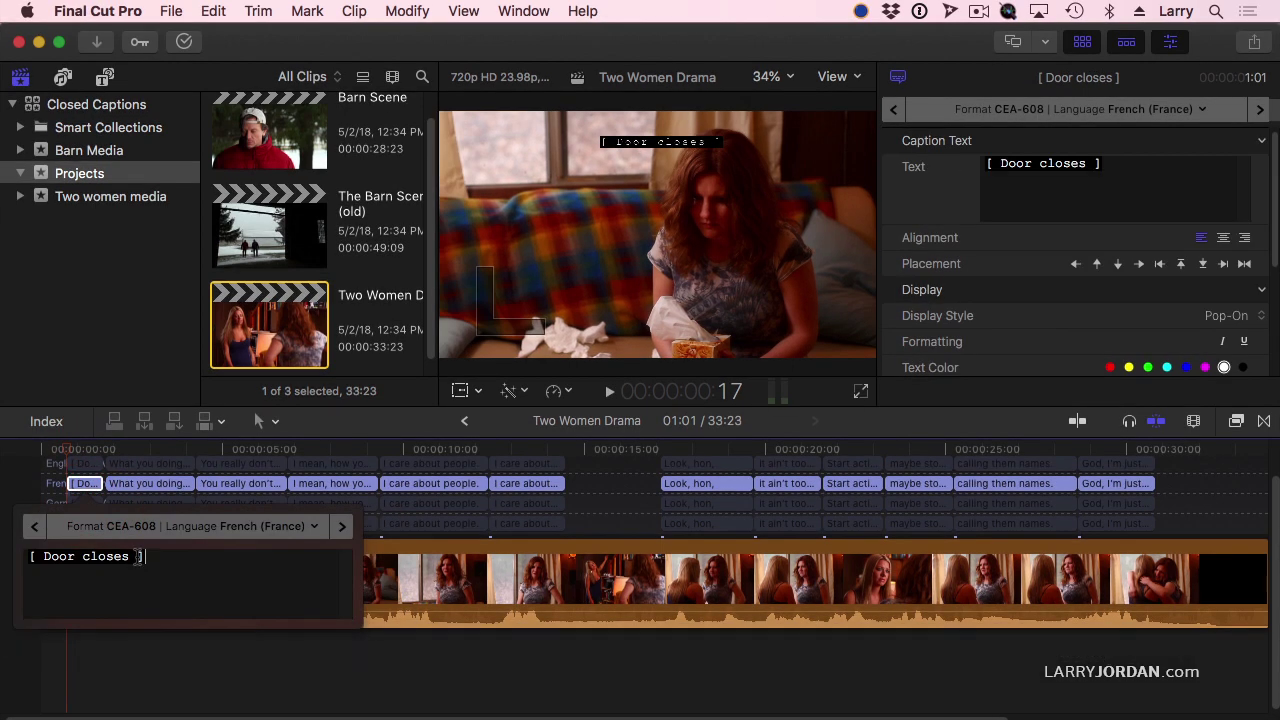
left_click_drag(130, 556, 41, 557)
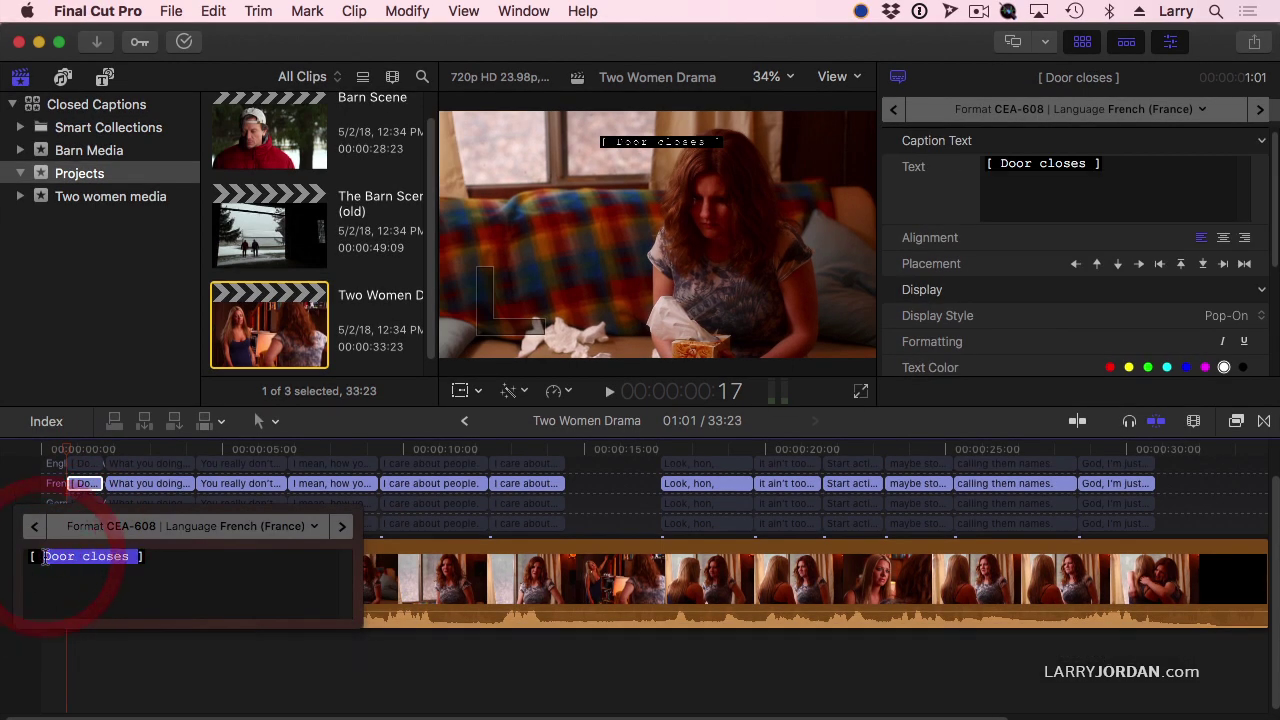
type("French")
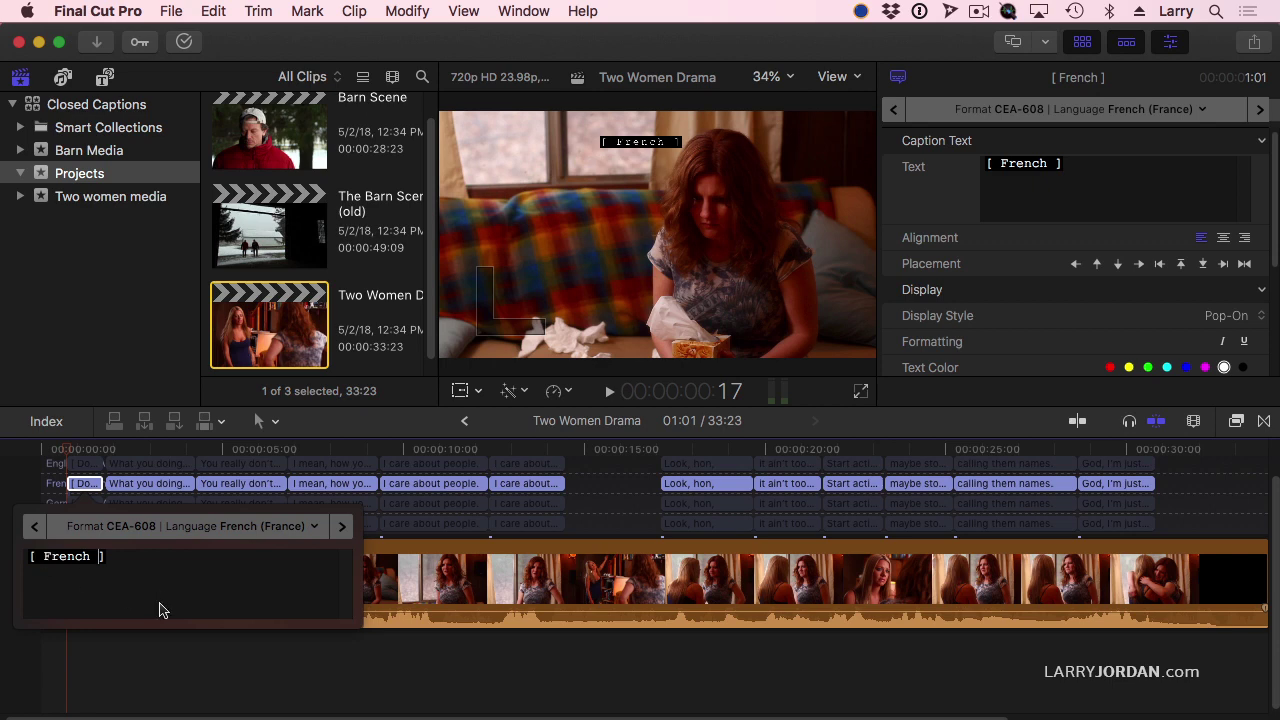
key("Escape")
Step: Replace 'Door closes' in the first German caption with 'German'
double_click(88, 504)
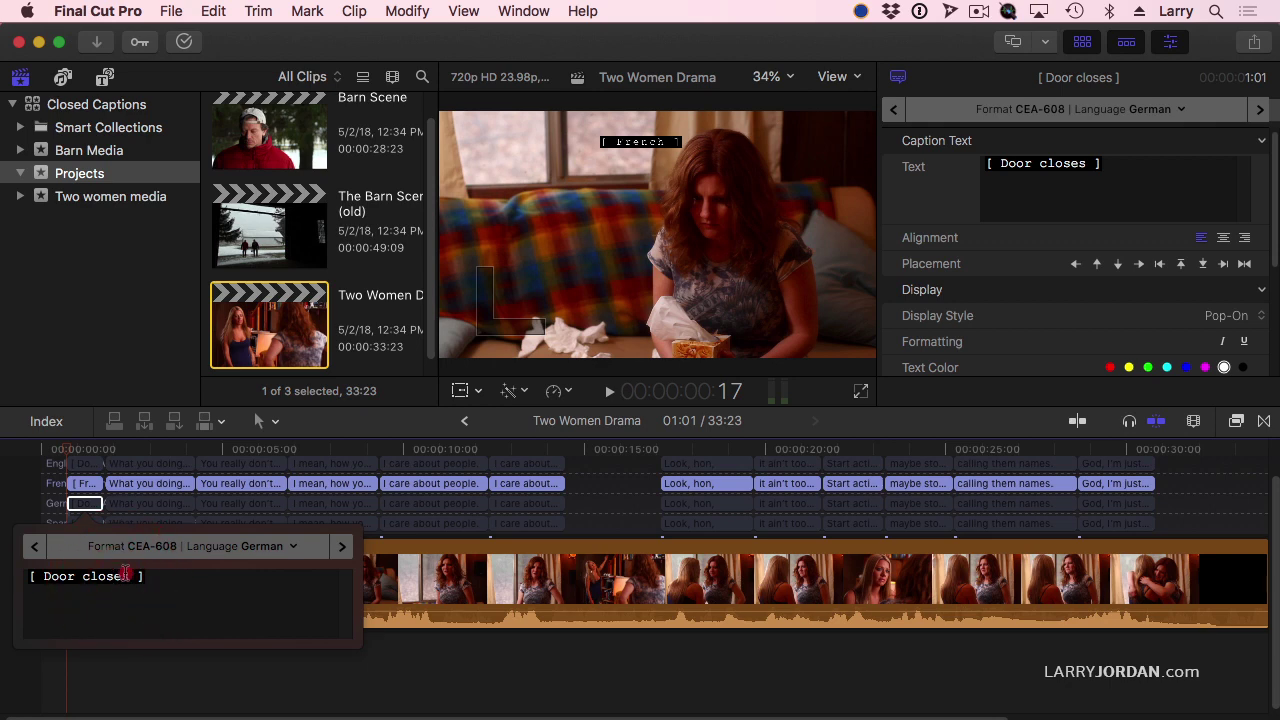
left_click_drag(134, 576, 42, 576)
key("BackSpace")
type("German")
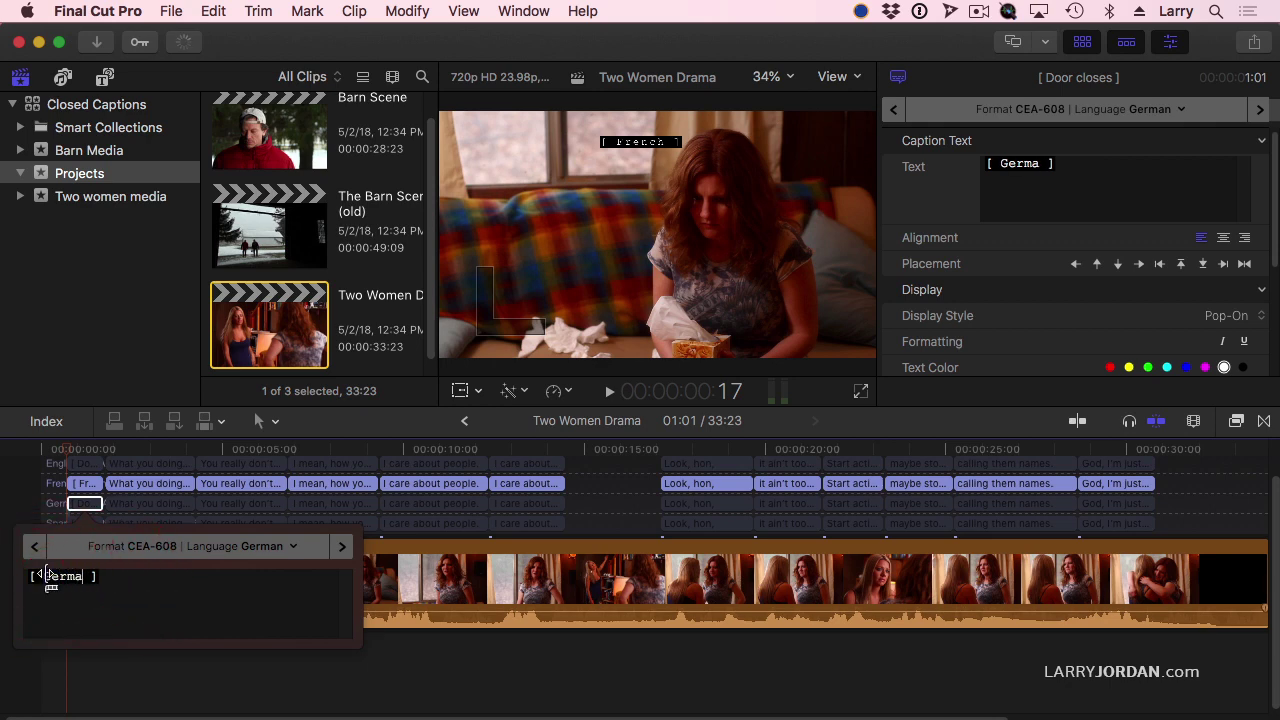
key("Escape")
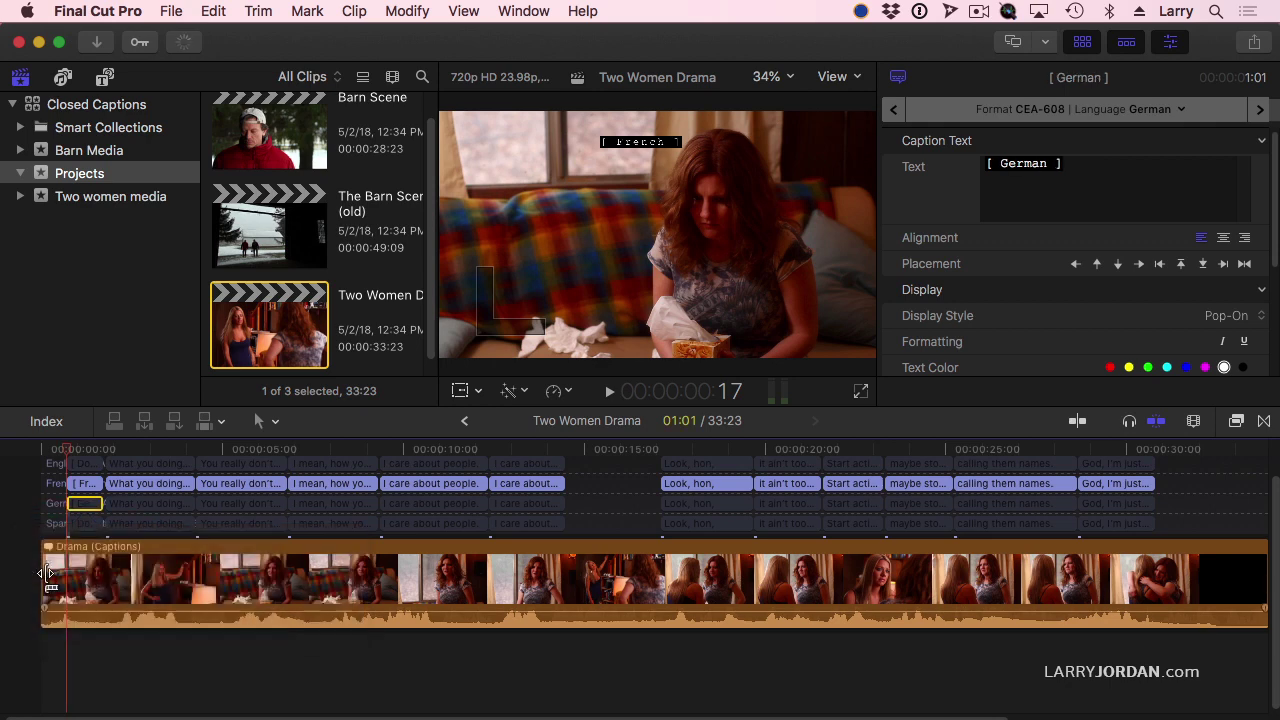
Step: Replace 'Door closes' in the first Spanish caption with 'Spanish'
left_click(88, 524)
double_click(88, 524)
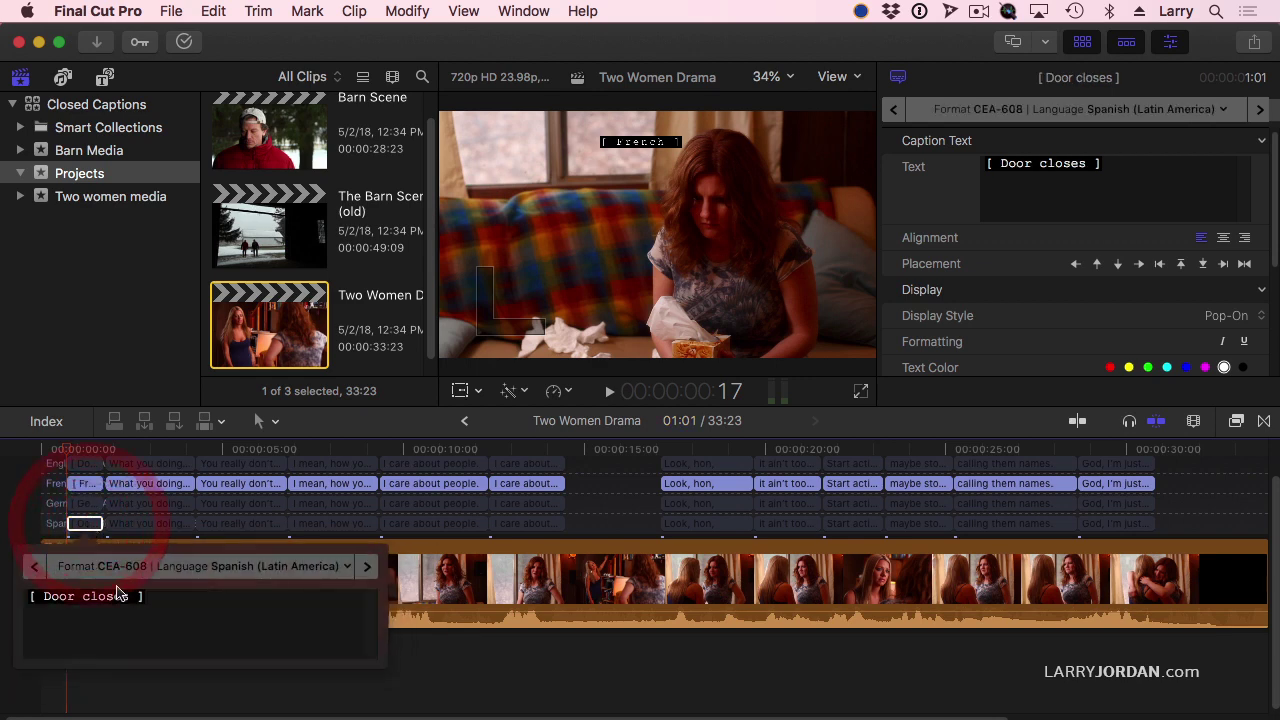
left_click_drag(134, 596, 44, 592)
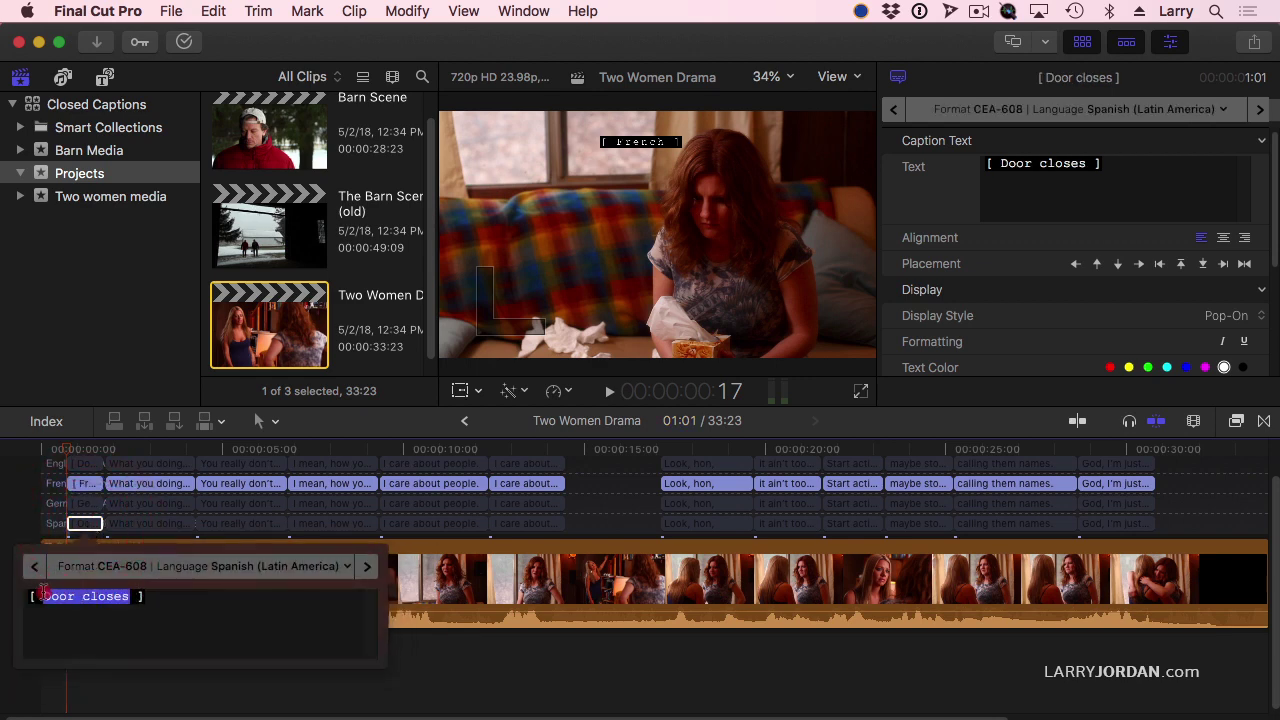
type("Spanish")
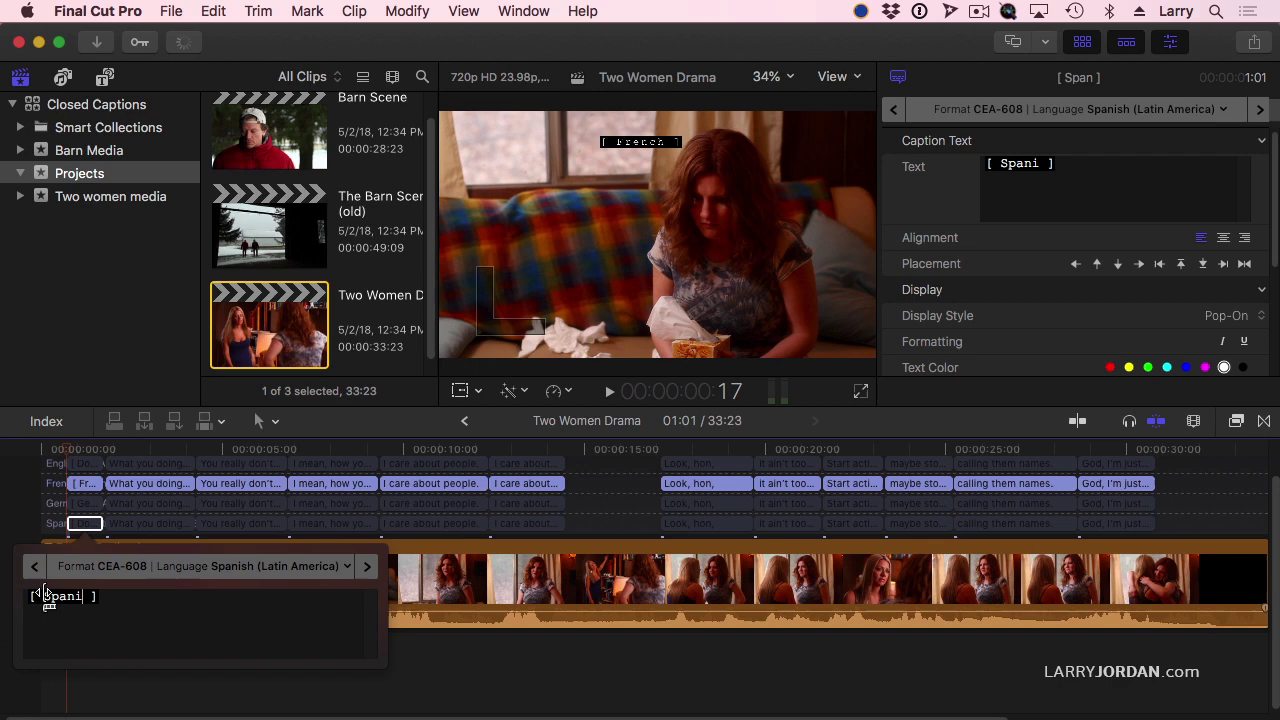
key("Escape")
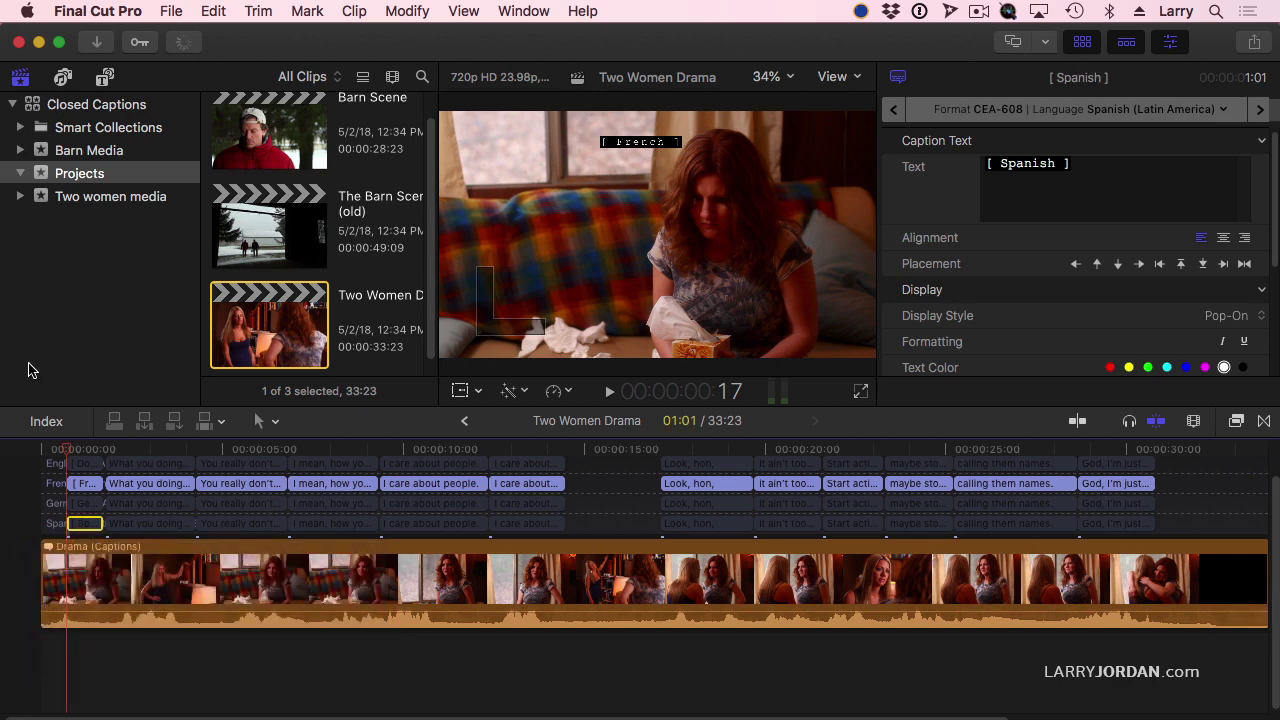
Step: Move the playhead to 1:05, show the Roles list, and toggle caption display off and on
left_click(85, 452)
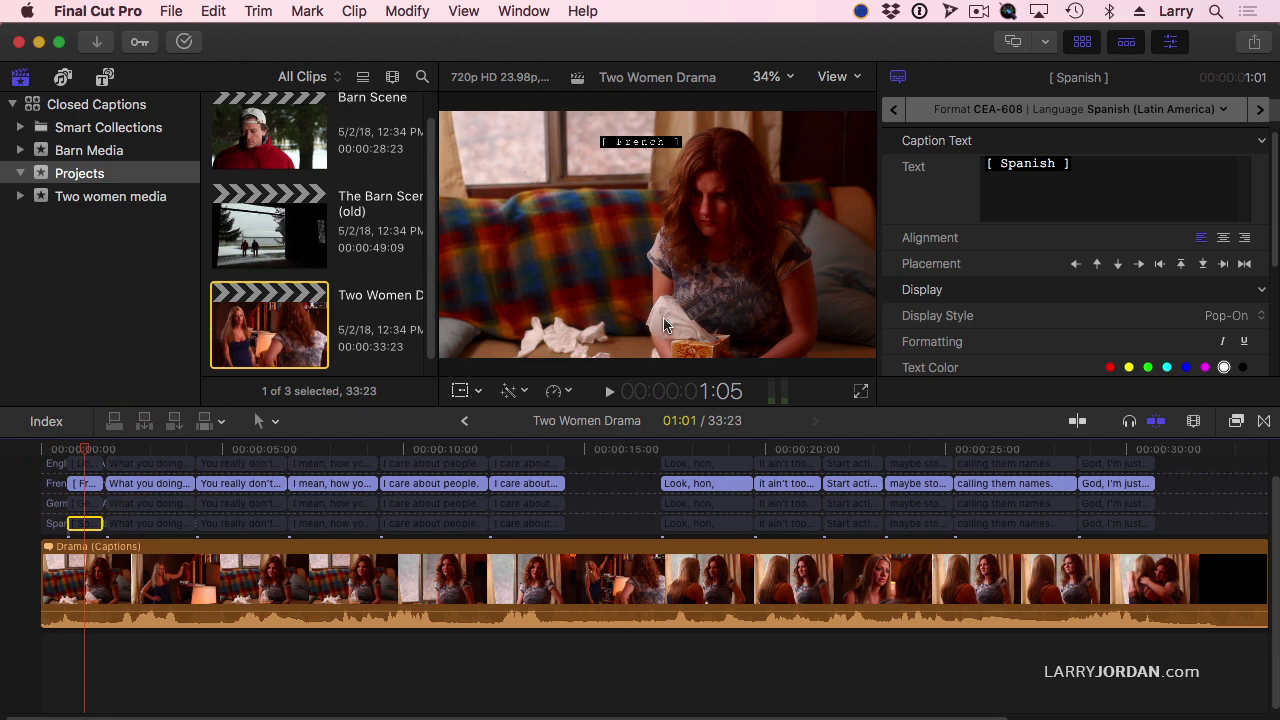
left_click(48, 422)
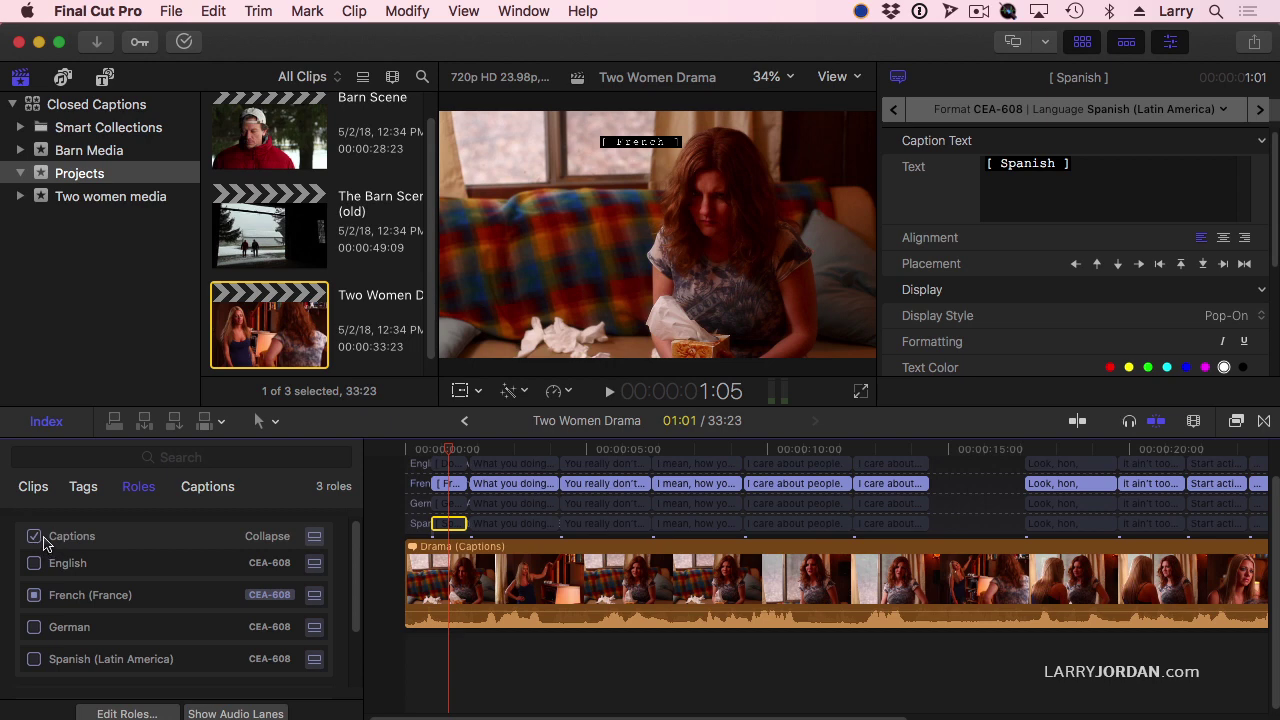
left_click(34, 538)
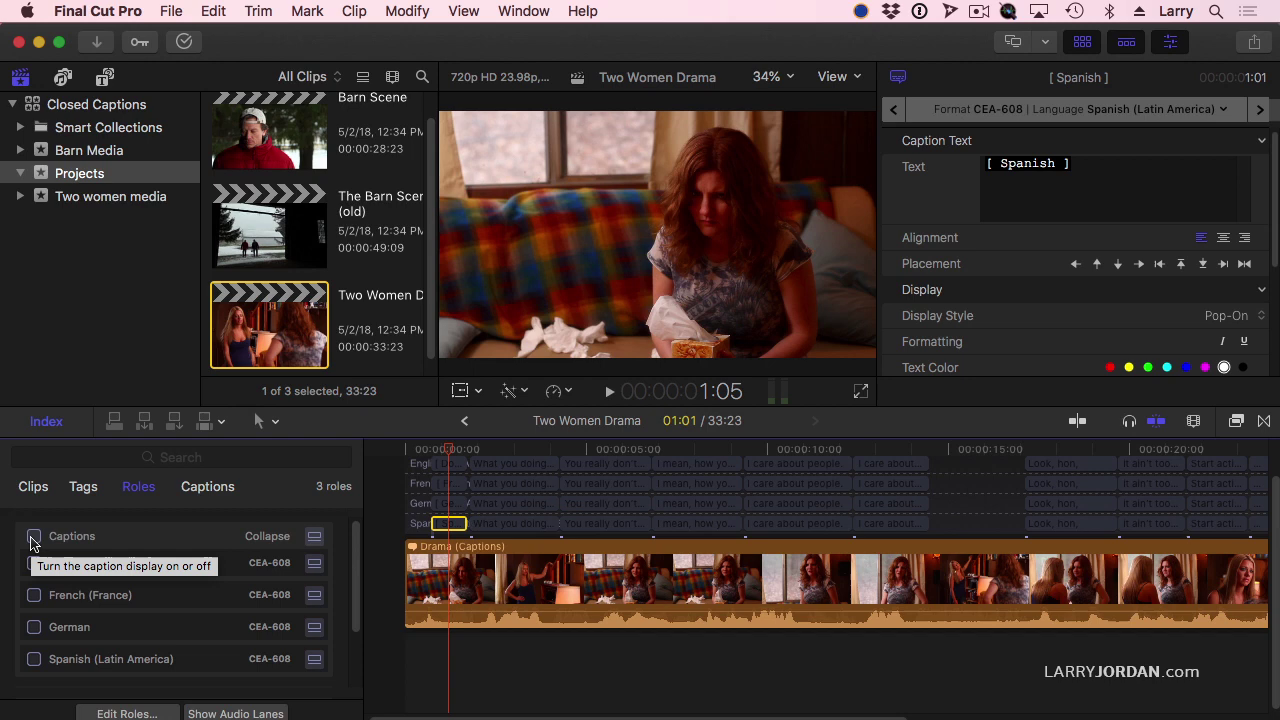
left_click(34, 538)
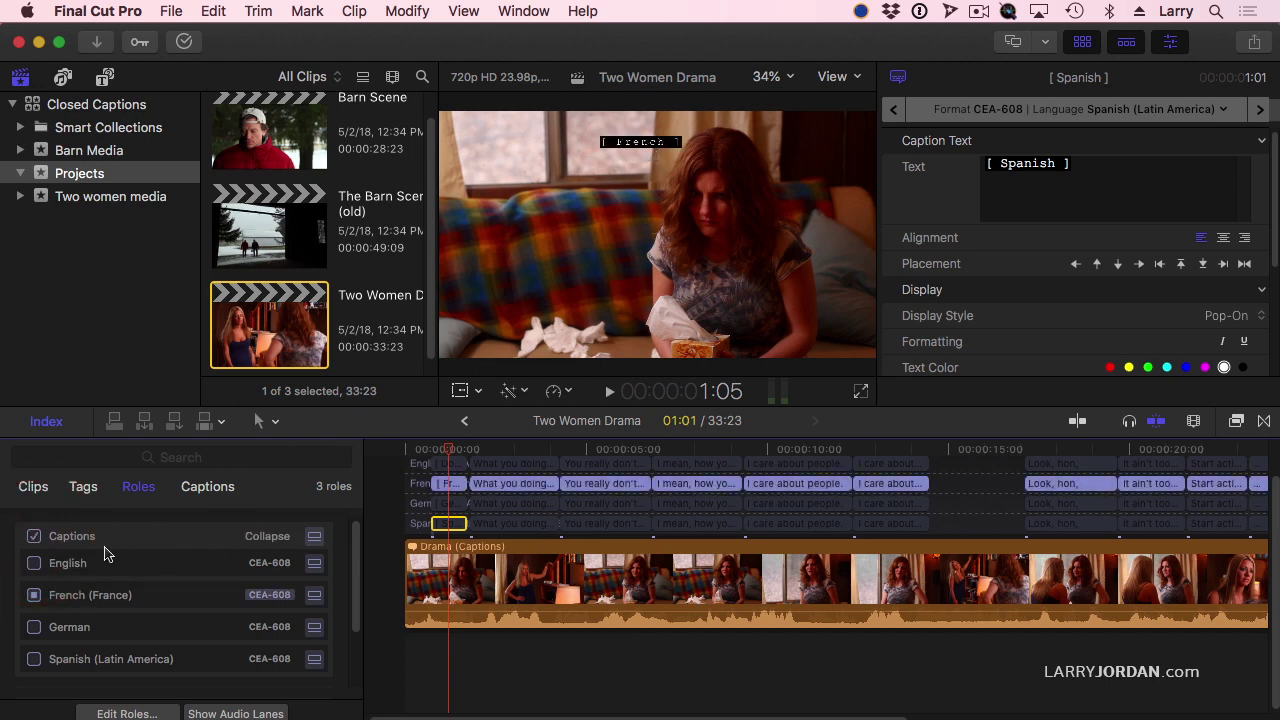
Step: Make English the active caption language and view the caption at 100% zoom
left_click(35, 564)
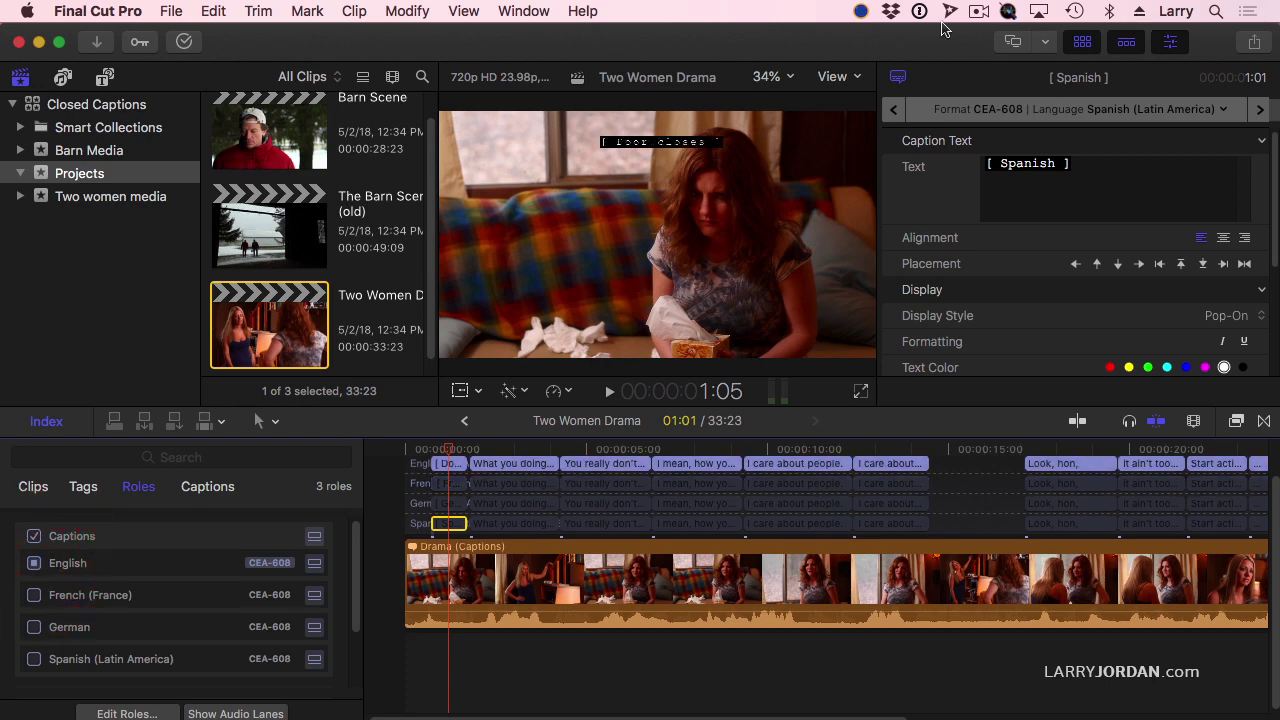
left_click(788, 78)
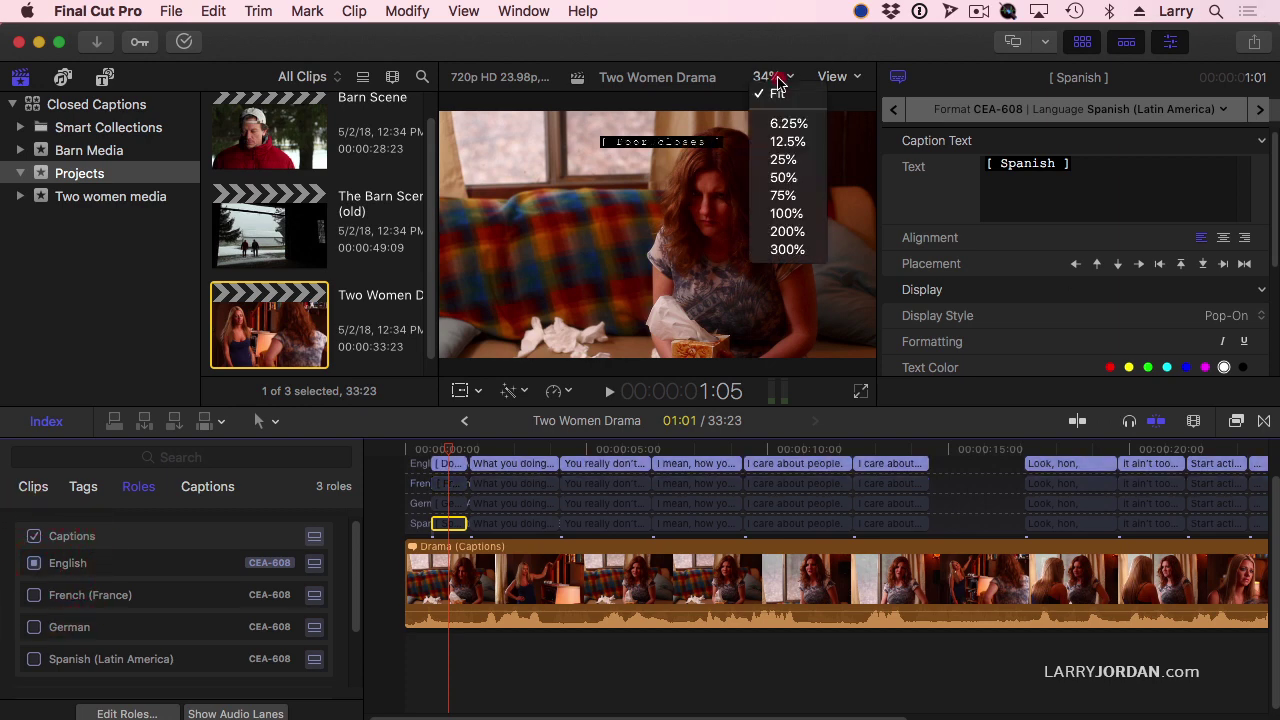
left_click(786, 213)
left_click_drag(852, 186, 930, 190)
Step: Cycle through French (France), German and Spanish (Latin America) captions, ending on English
left_click(34, 595)
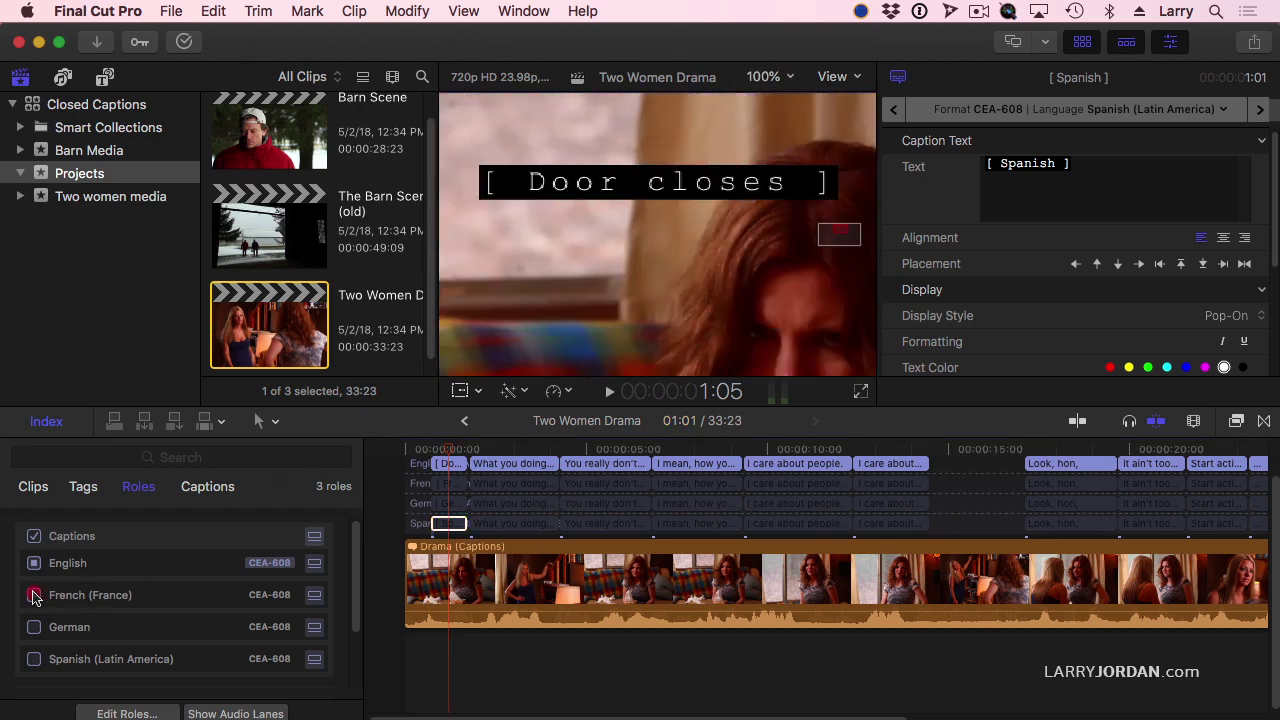
left_click(34, 627)
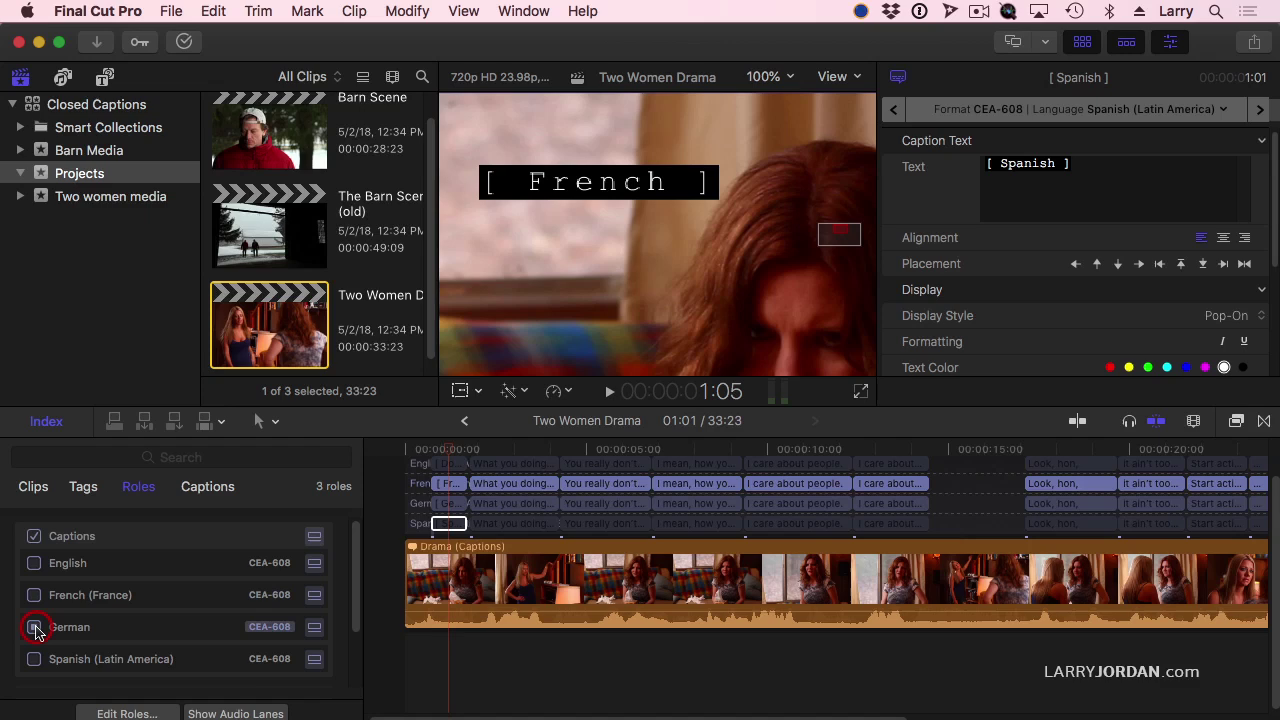
left_click(34, 659)
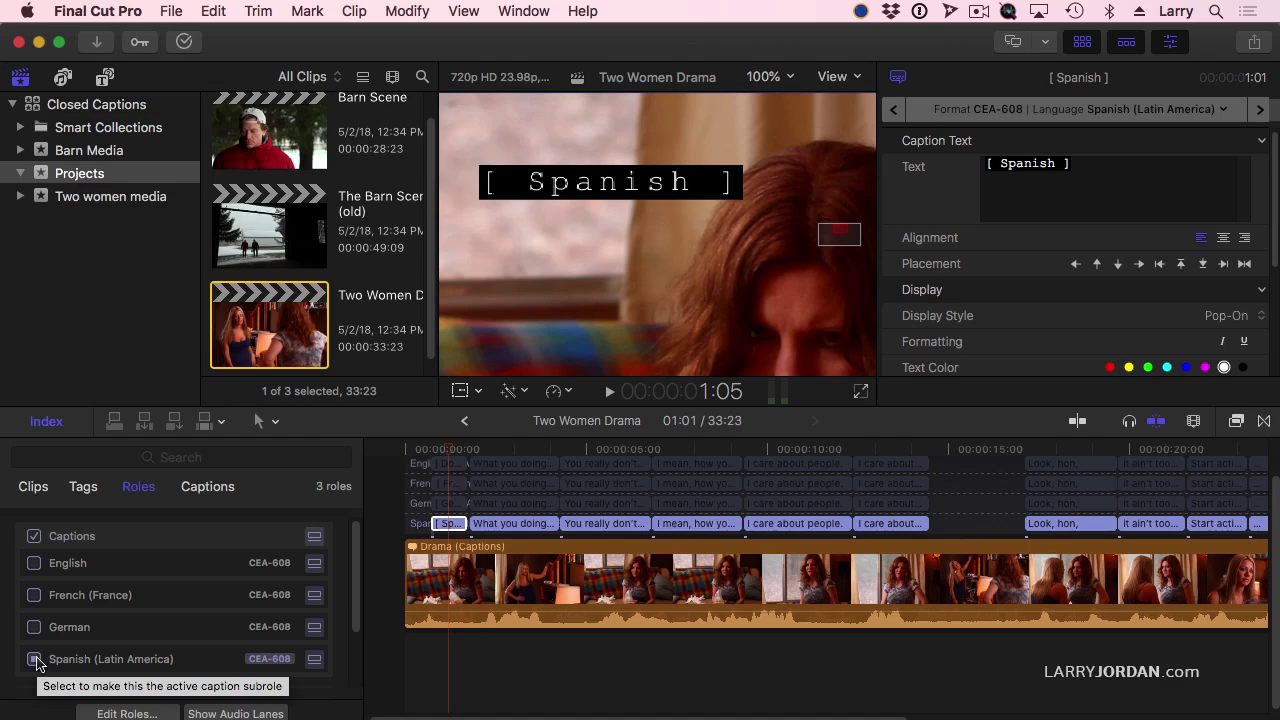
left_click(61, 566)
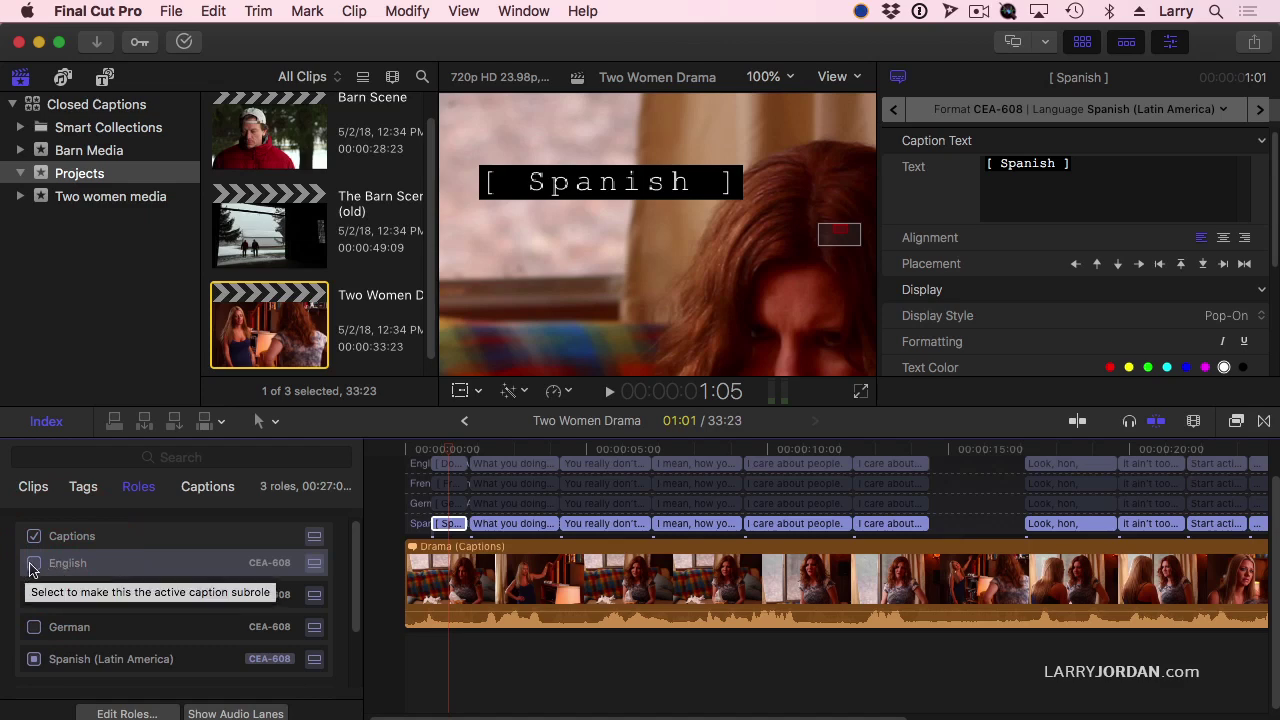
left_click(32, 565)
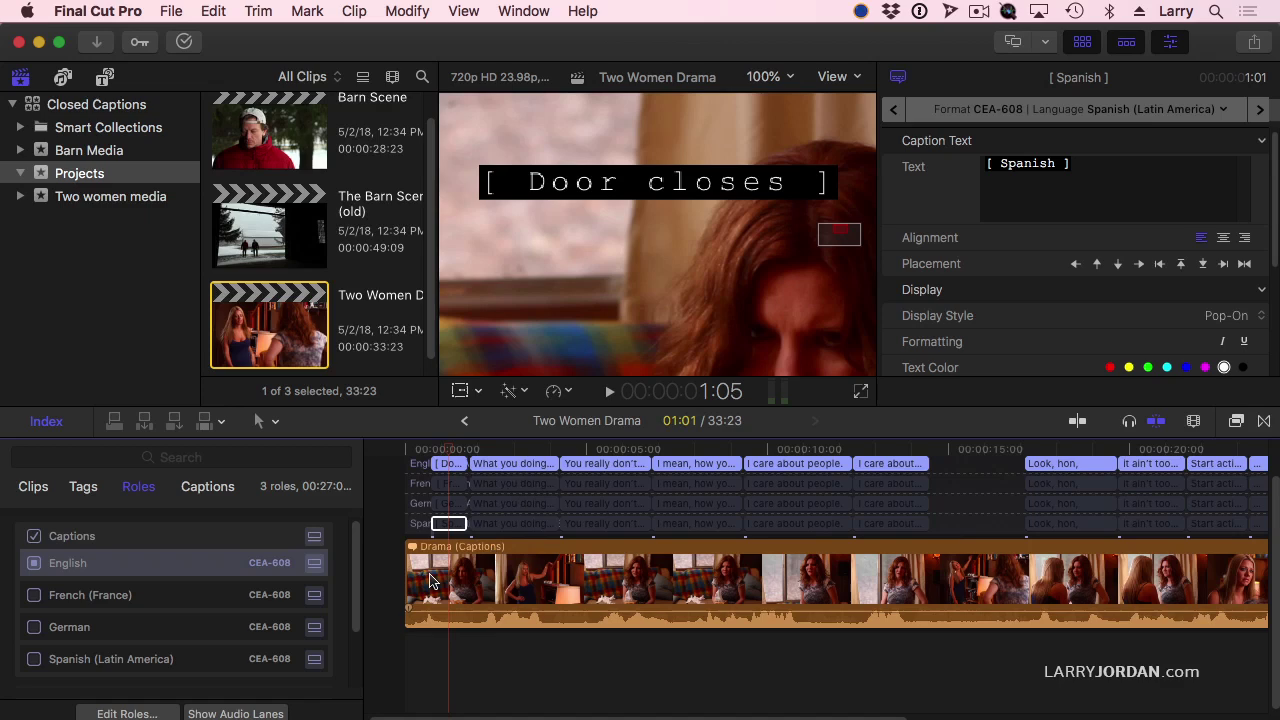
Step: Hide the French, Spanish, German and English caption lanes
left_click(314, 597)
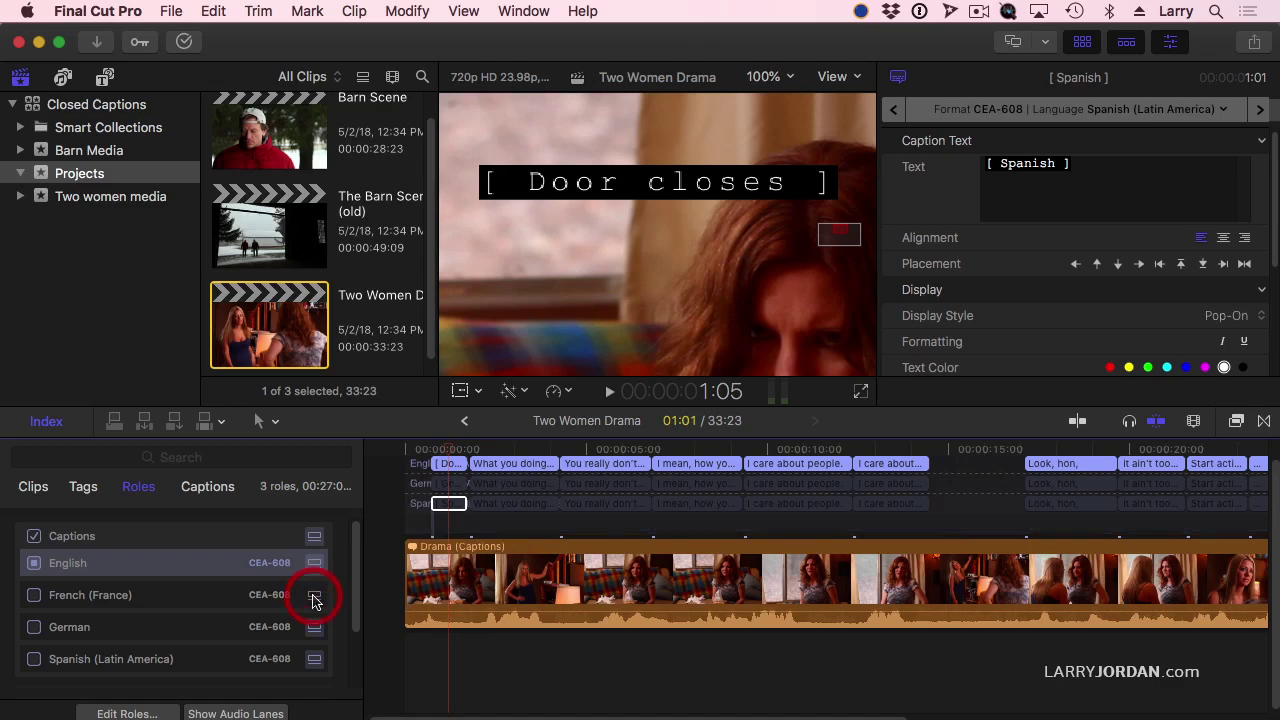
left_click(314, 659)
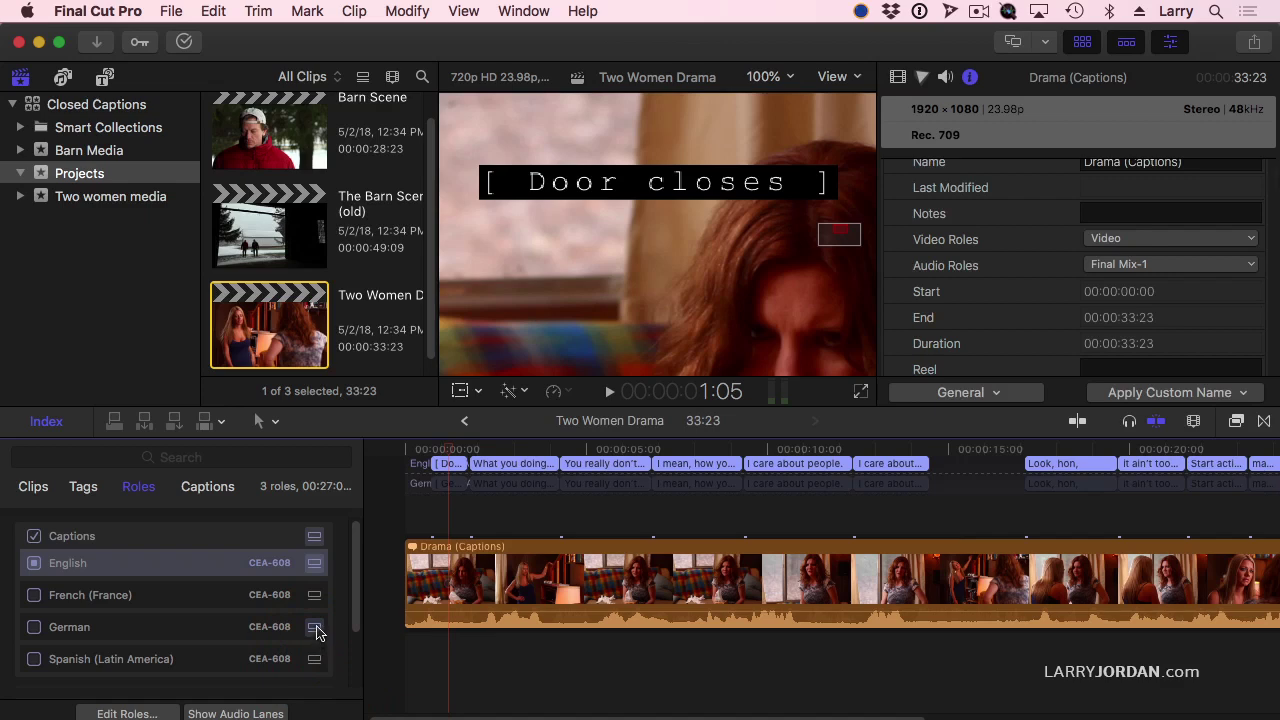
left_click(314, 627)
left_click(314, 565)
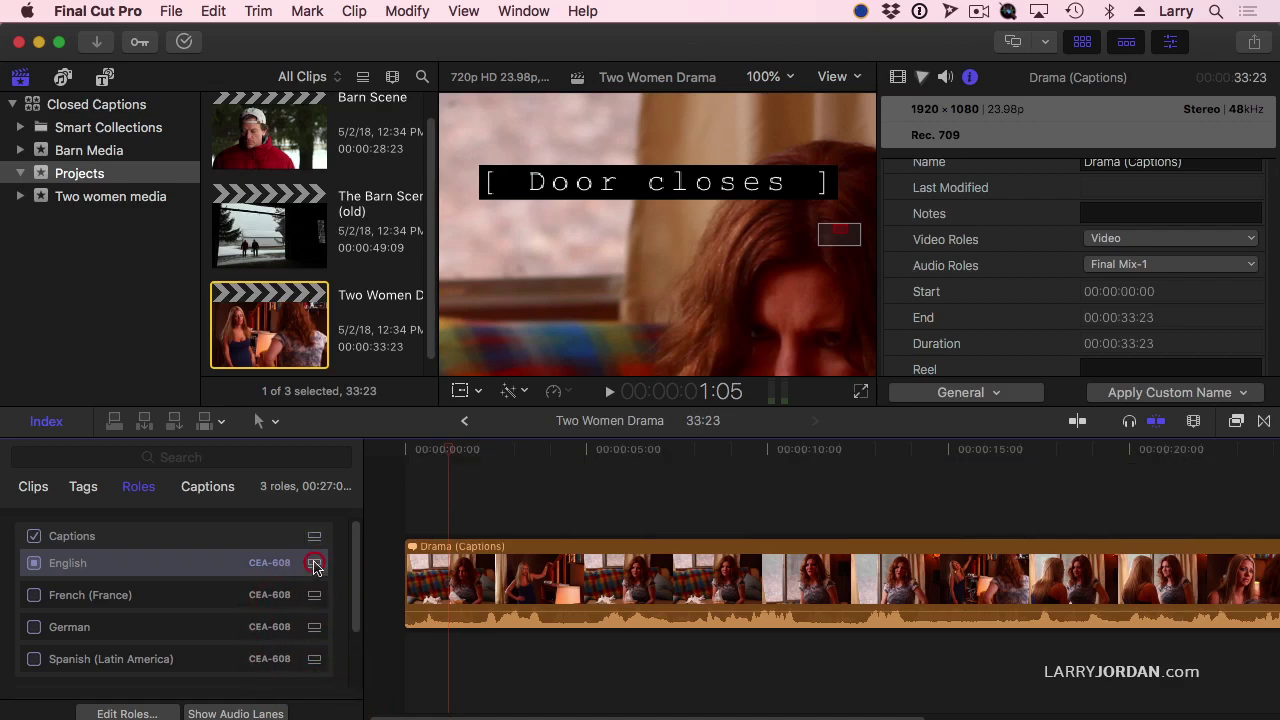
Step: Show all four caption lanes again, then activate French (France) and German captions
left_click(314, 565)
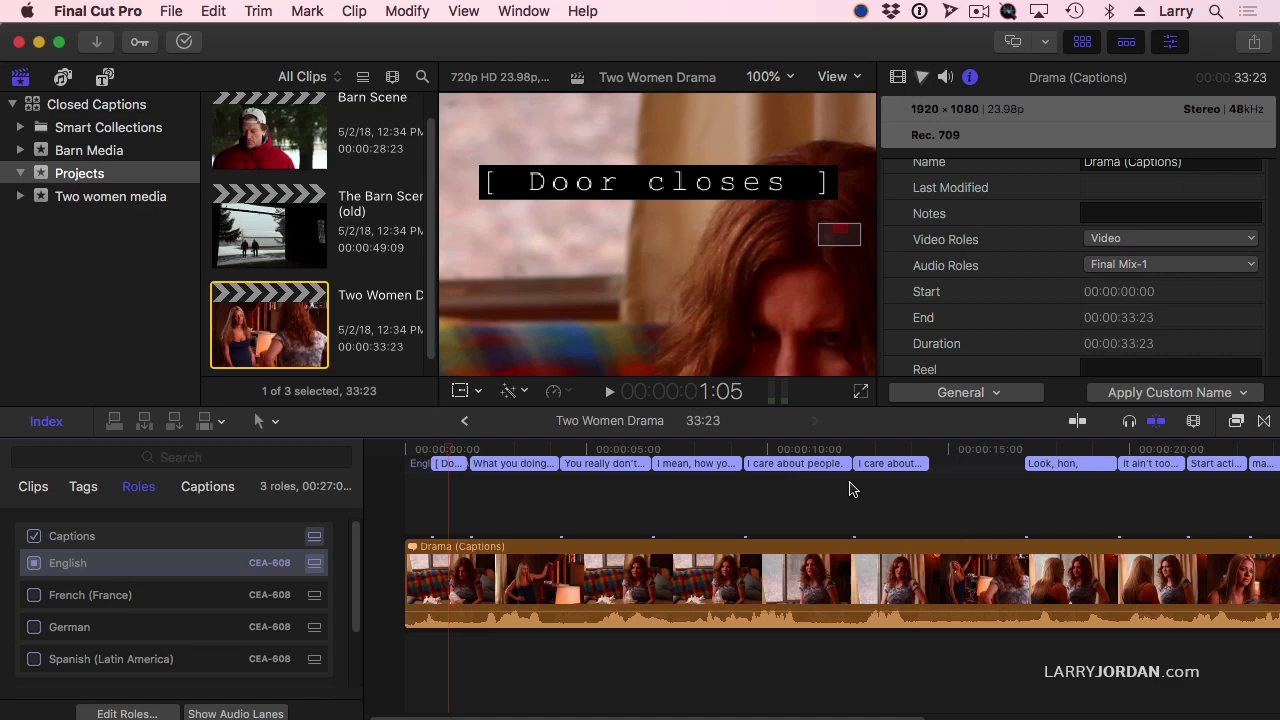
left_click(314, 594)
left_click(314, 626)
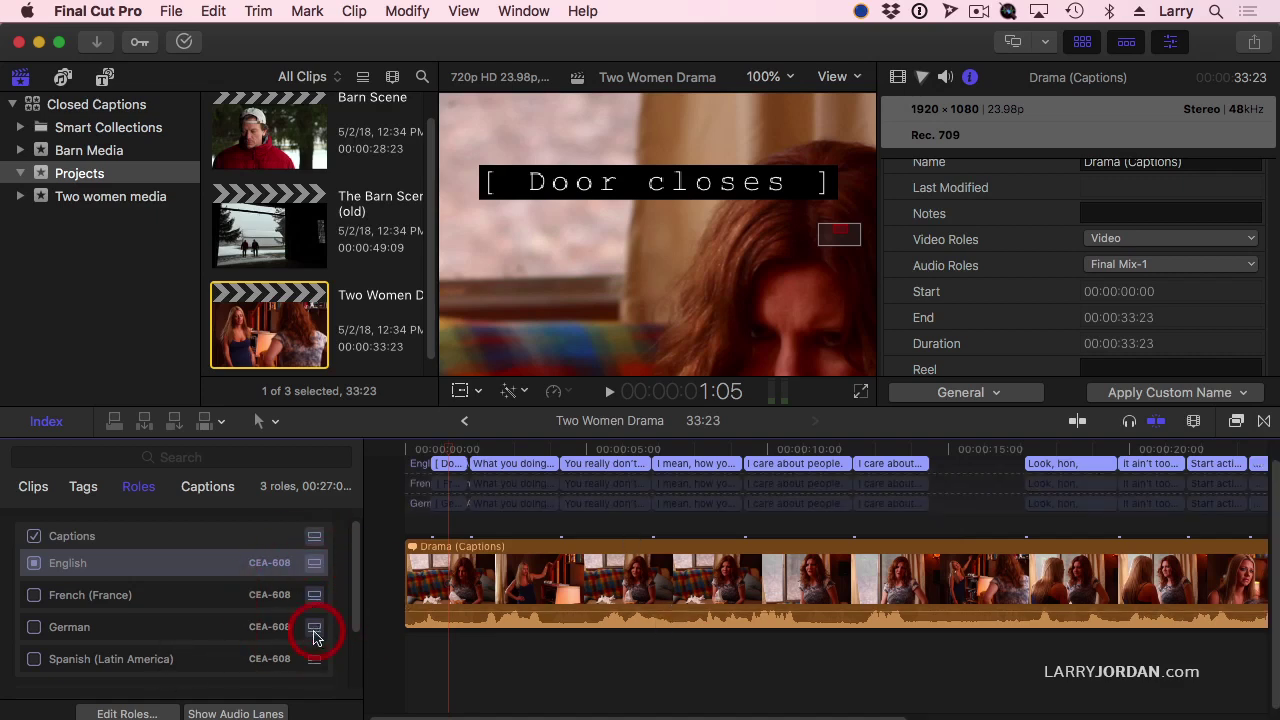
left_click(314, 659)
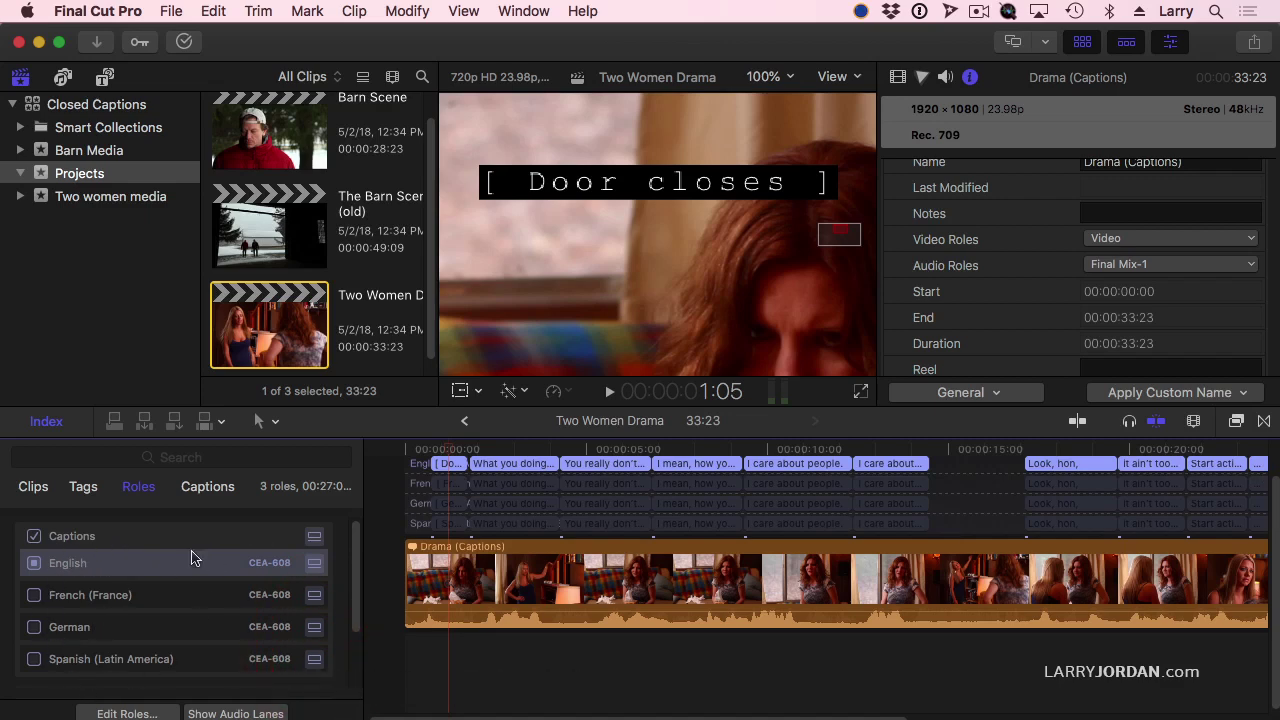
left_click(34, 595)
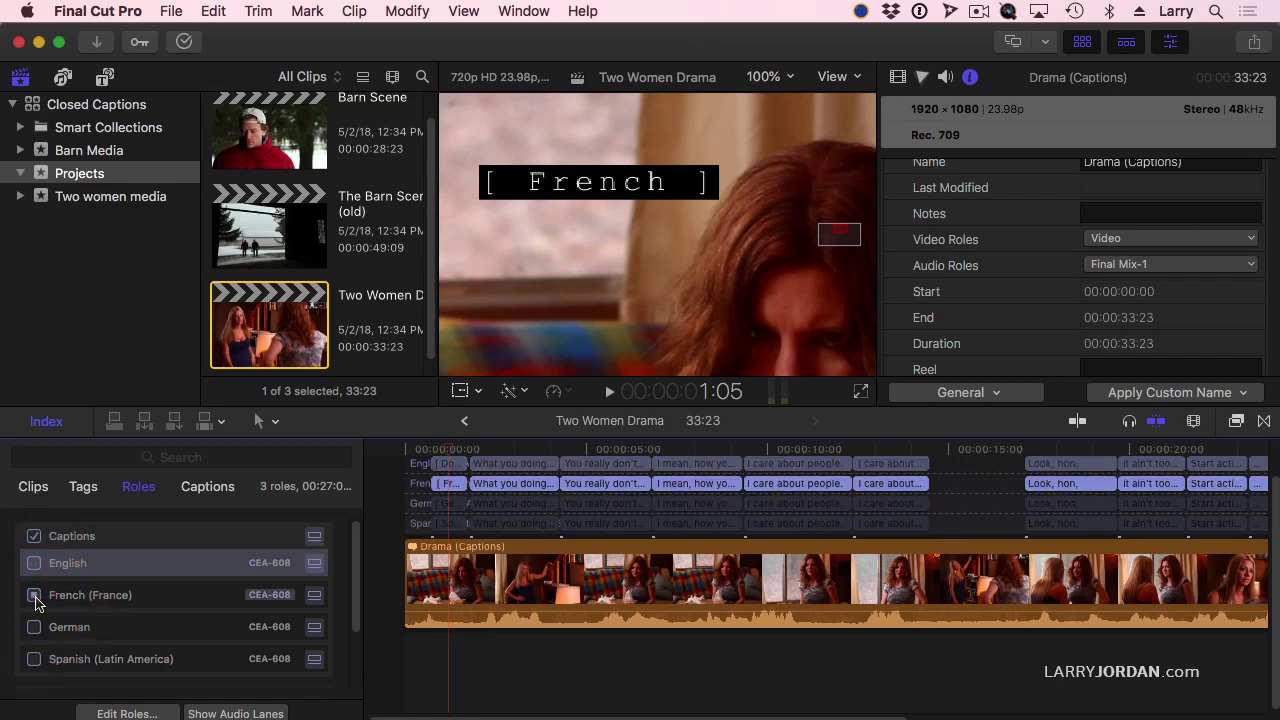
left_click(34, 627)
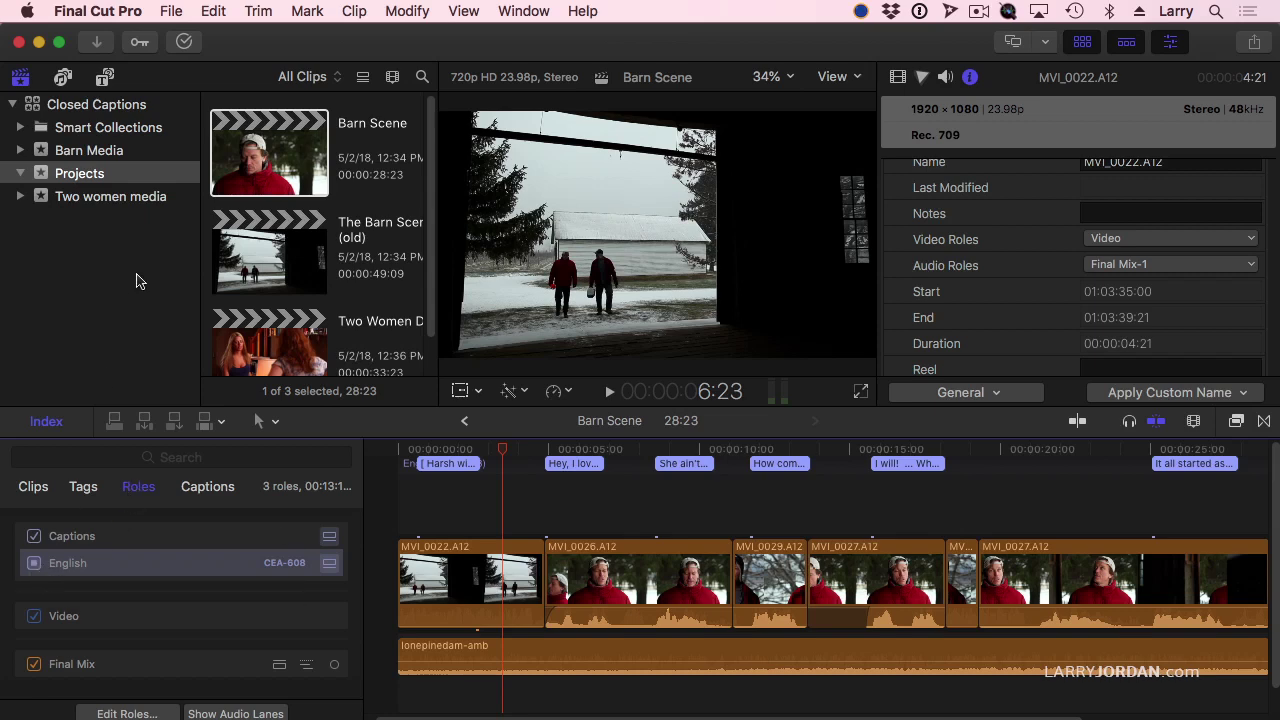
Step: Search the caption list for 'love' and jump to the caption 'Hey, I loved her.'
left_click(219, 486)
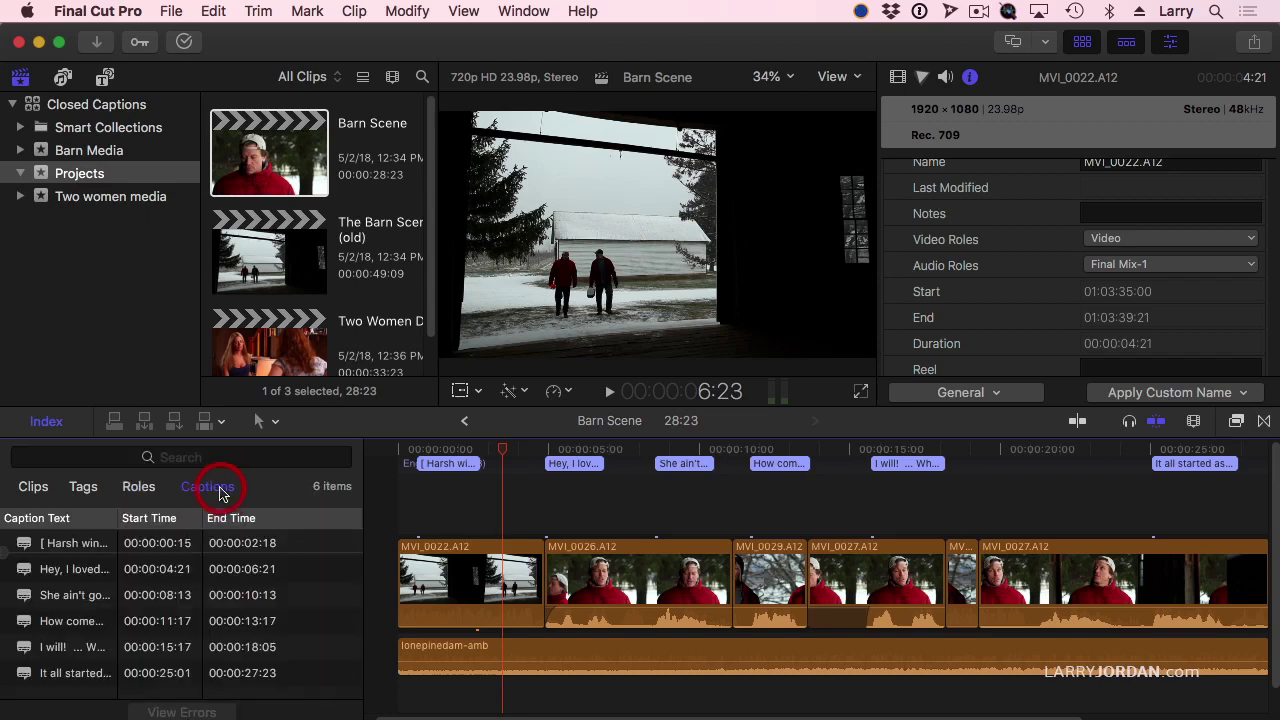
left_click(166, 457)
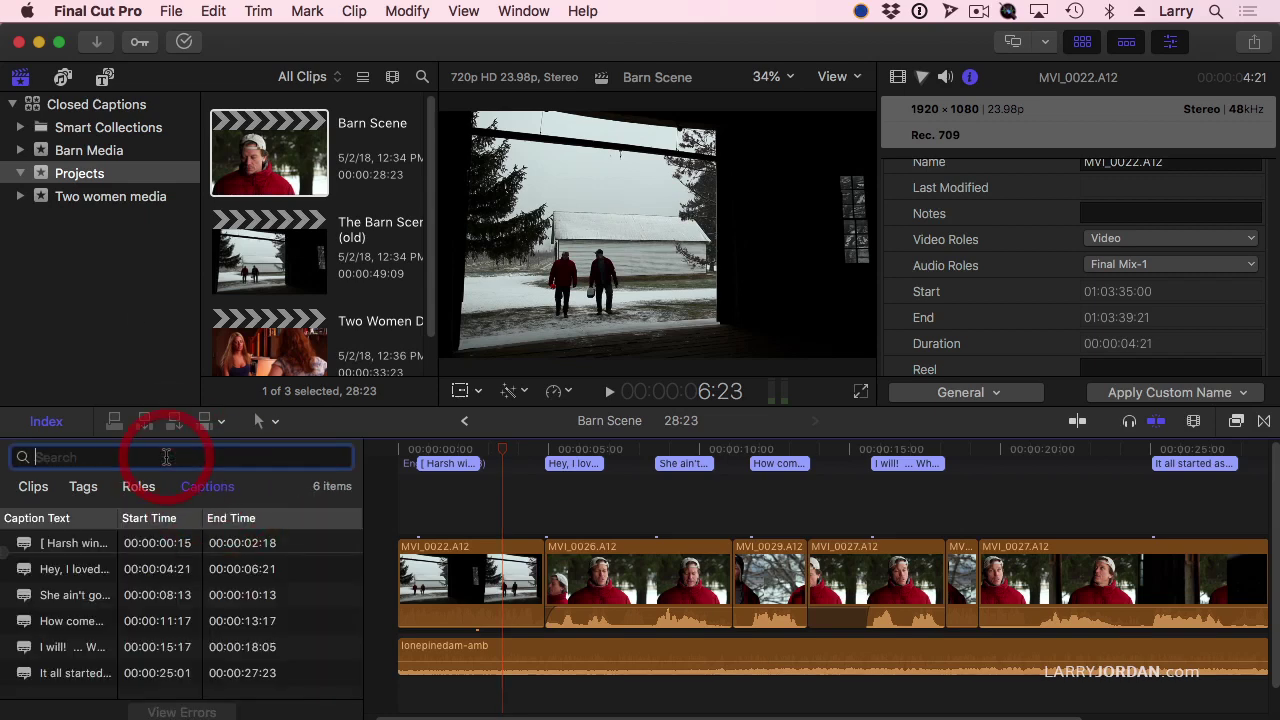
type("love")
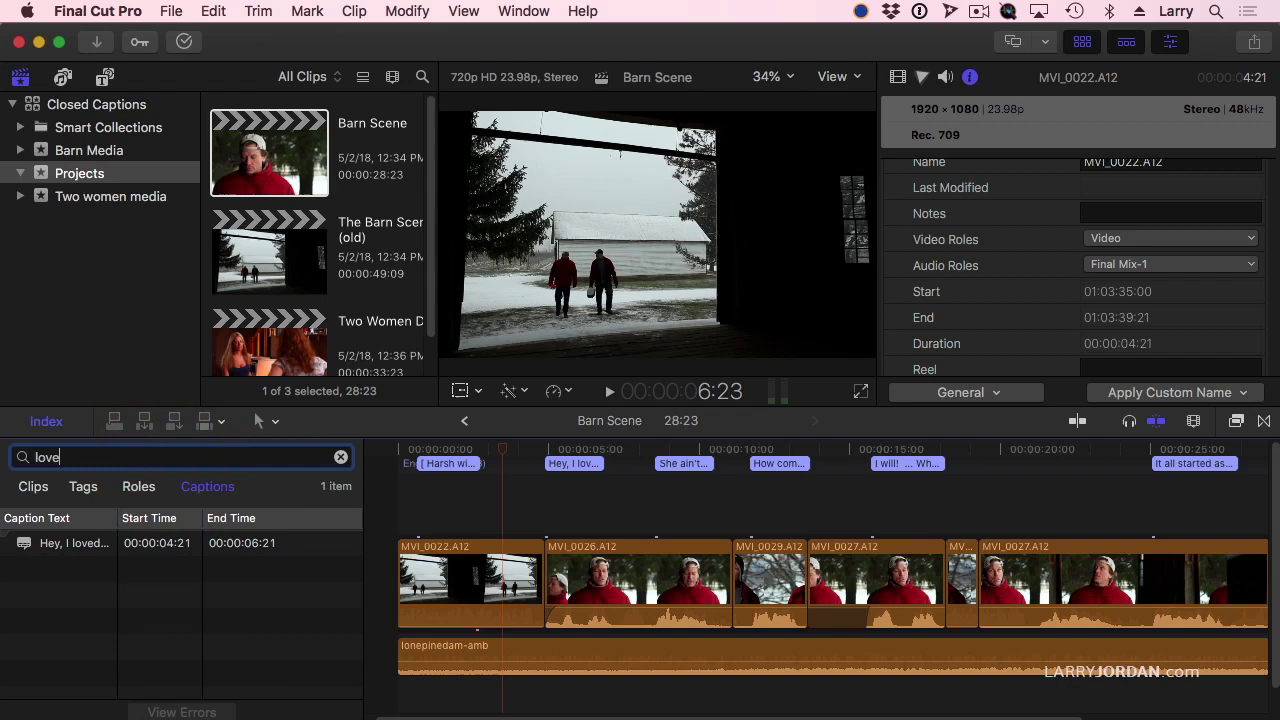
left_click(100, 551)
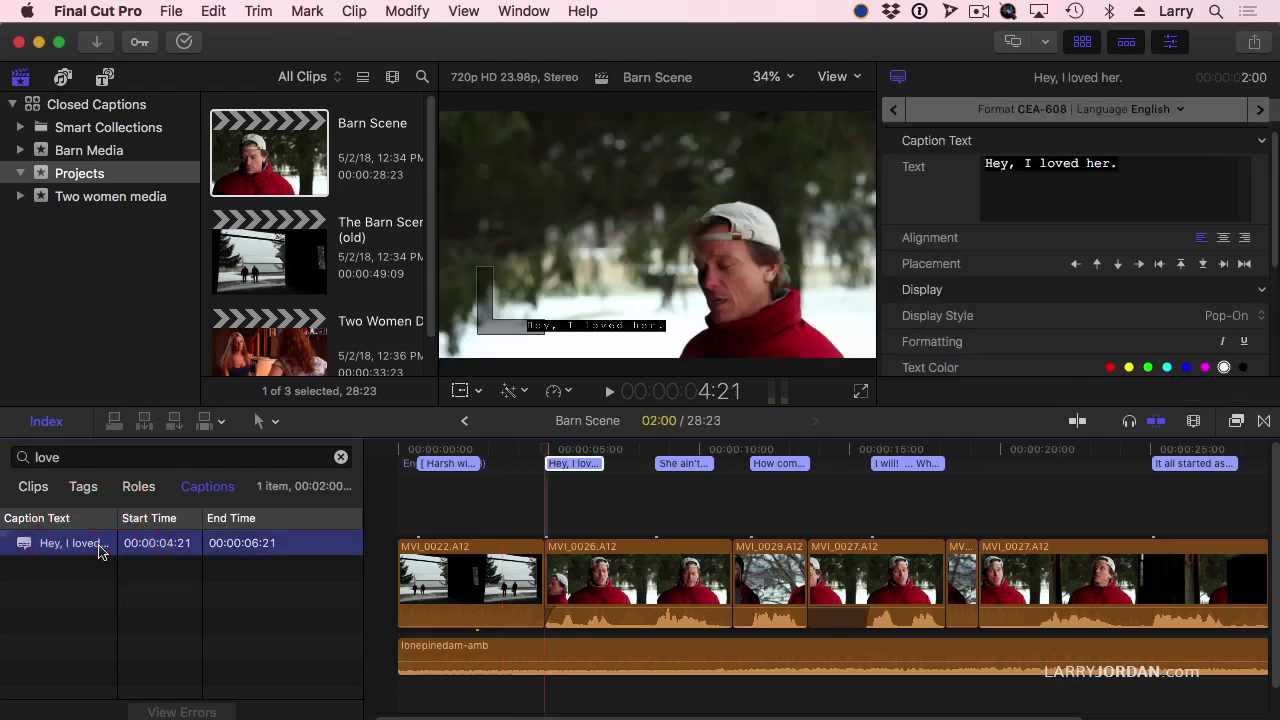
Step: Search the captions for 'the' and select both matching captions
left_click(14, 456)
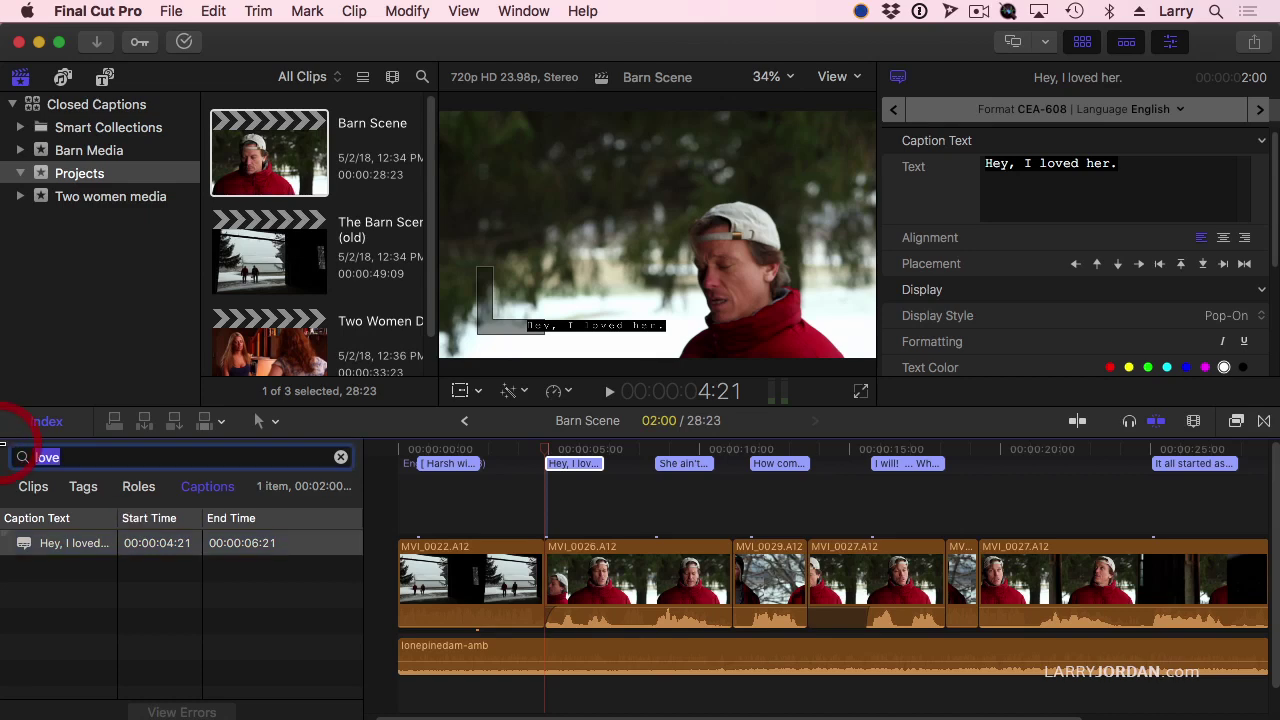
type("the")
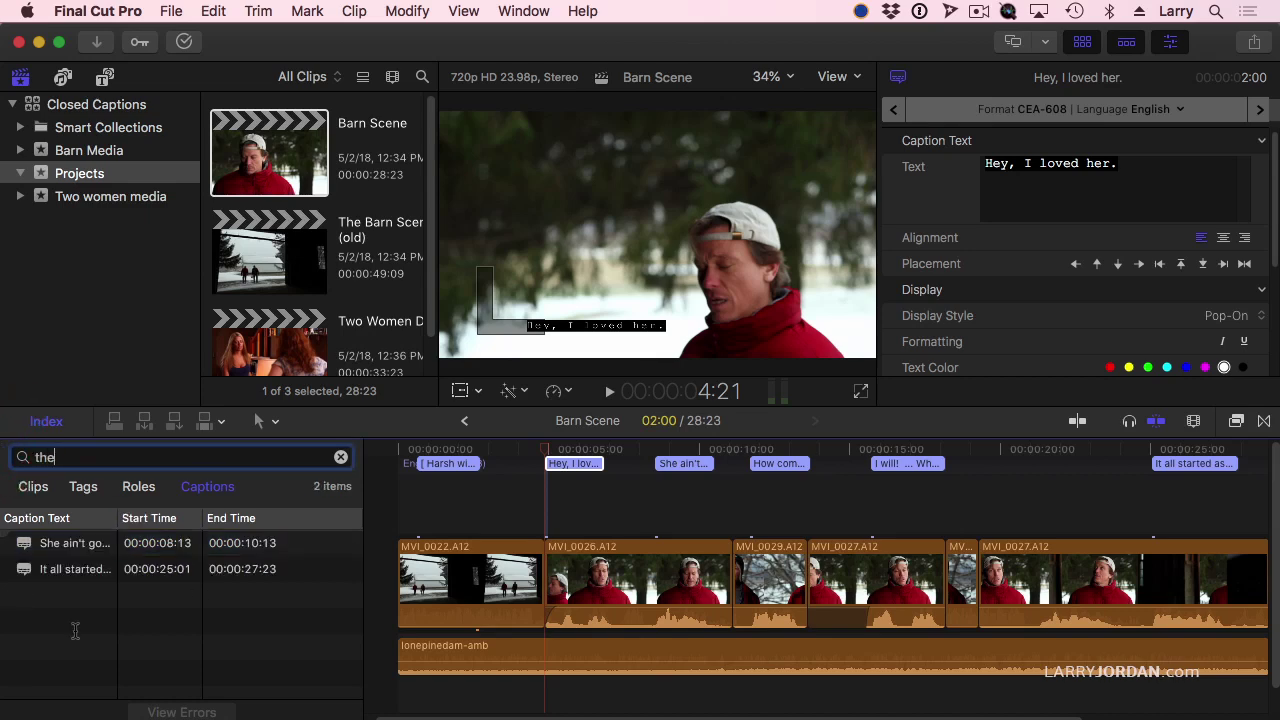
left_click(75, 568)
left_click(86, 543, "shift")
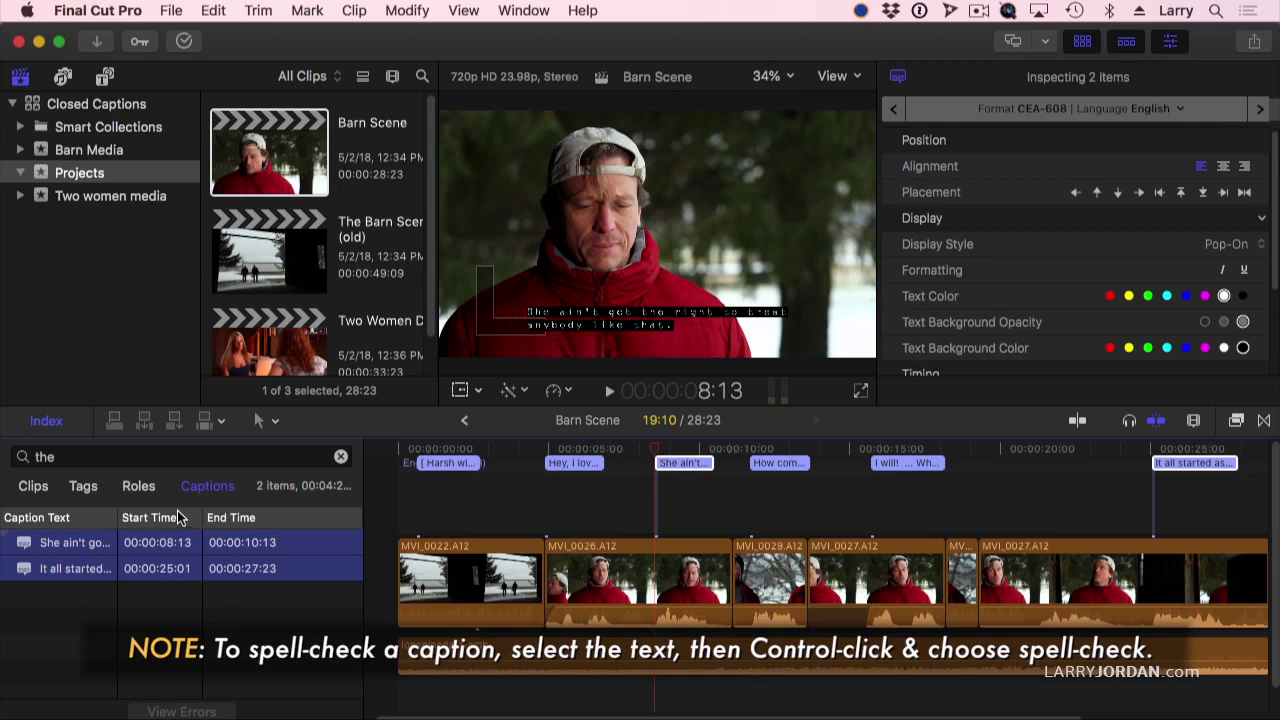
Step: Clear the caption search and show the project's tags in the index
left_click(213, 490)
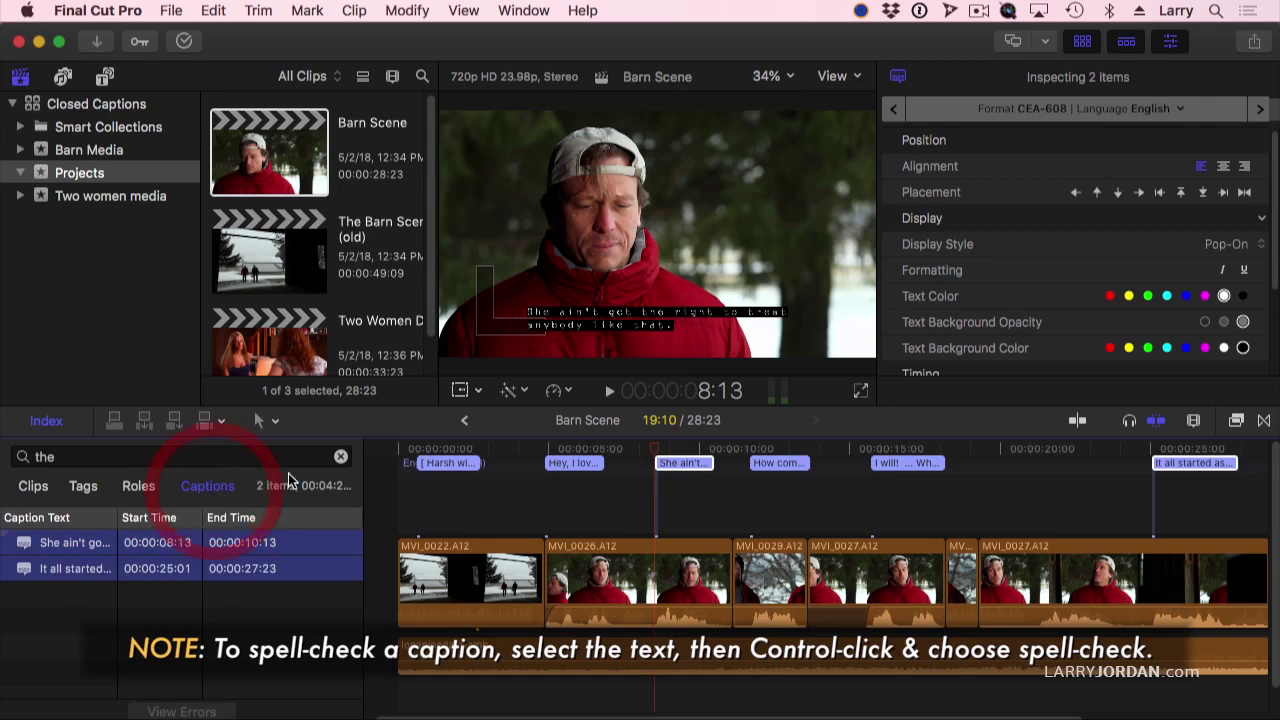
left_click(341, 456)
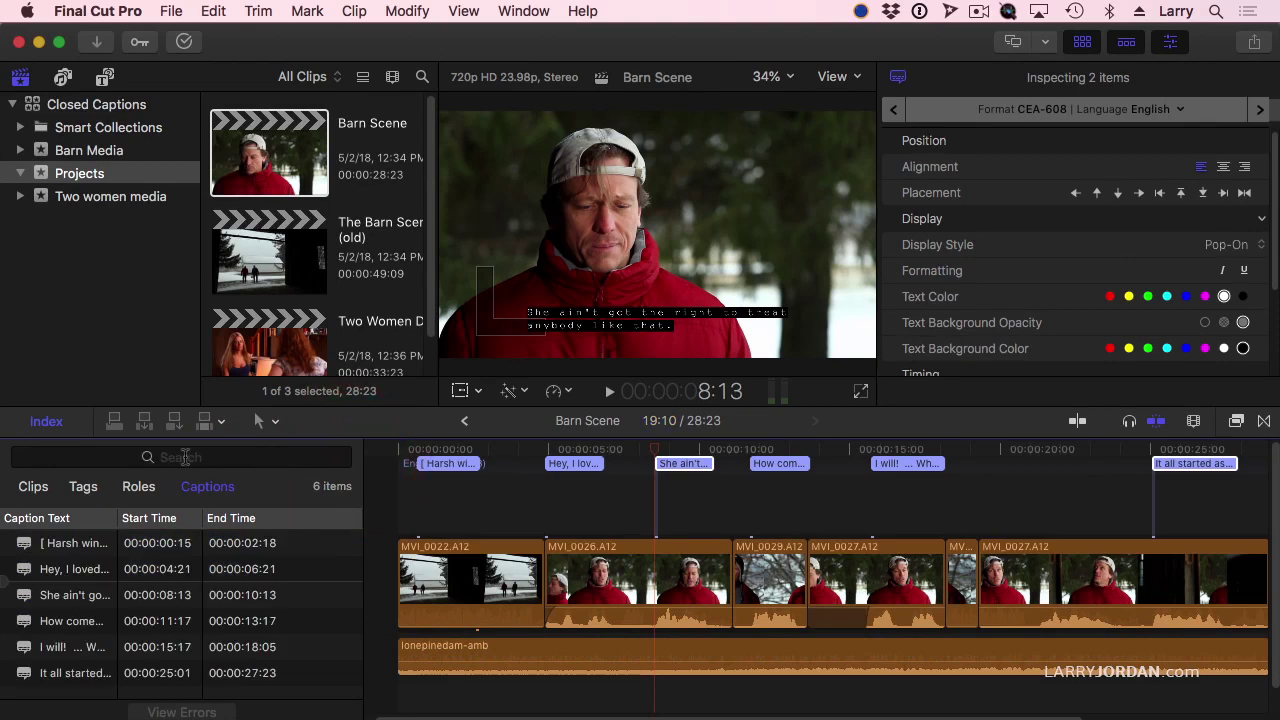
left_click(83, 489)
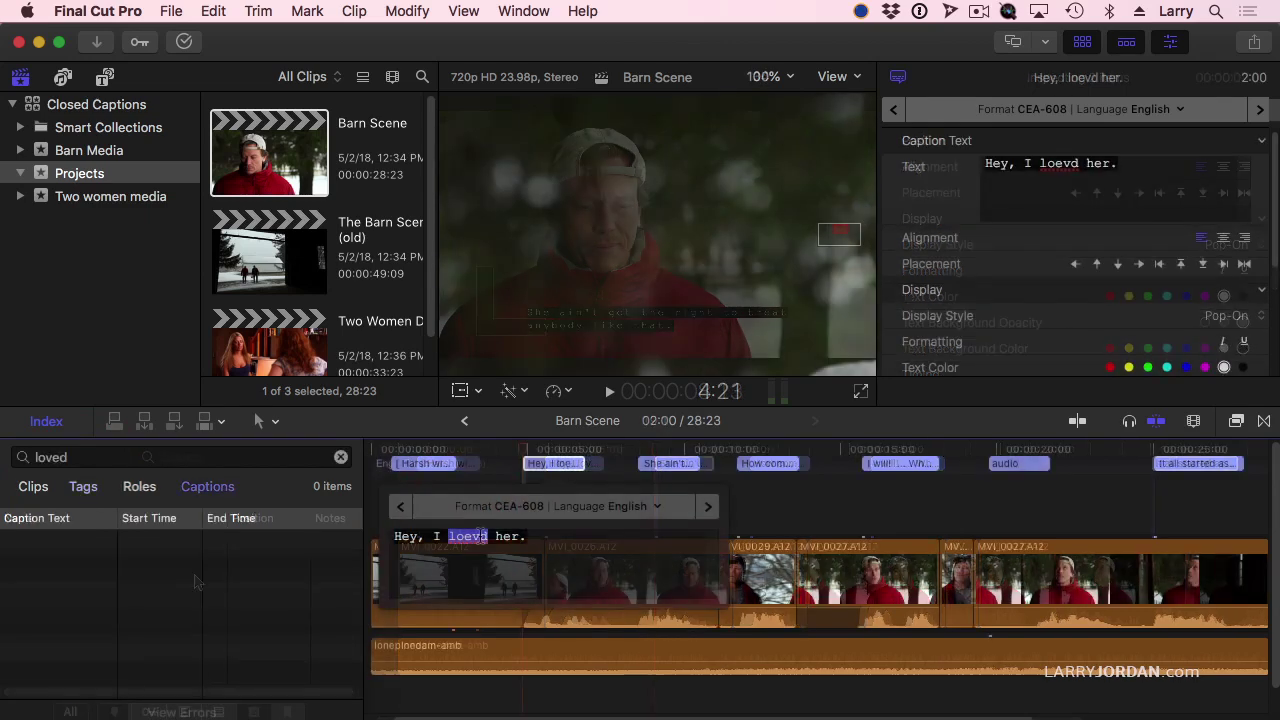
Step: Correct the misspelled 'loevd' to 'loved' using the spelling suggestion
left_click(468, 548)
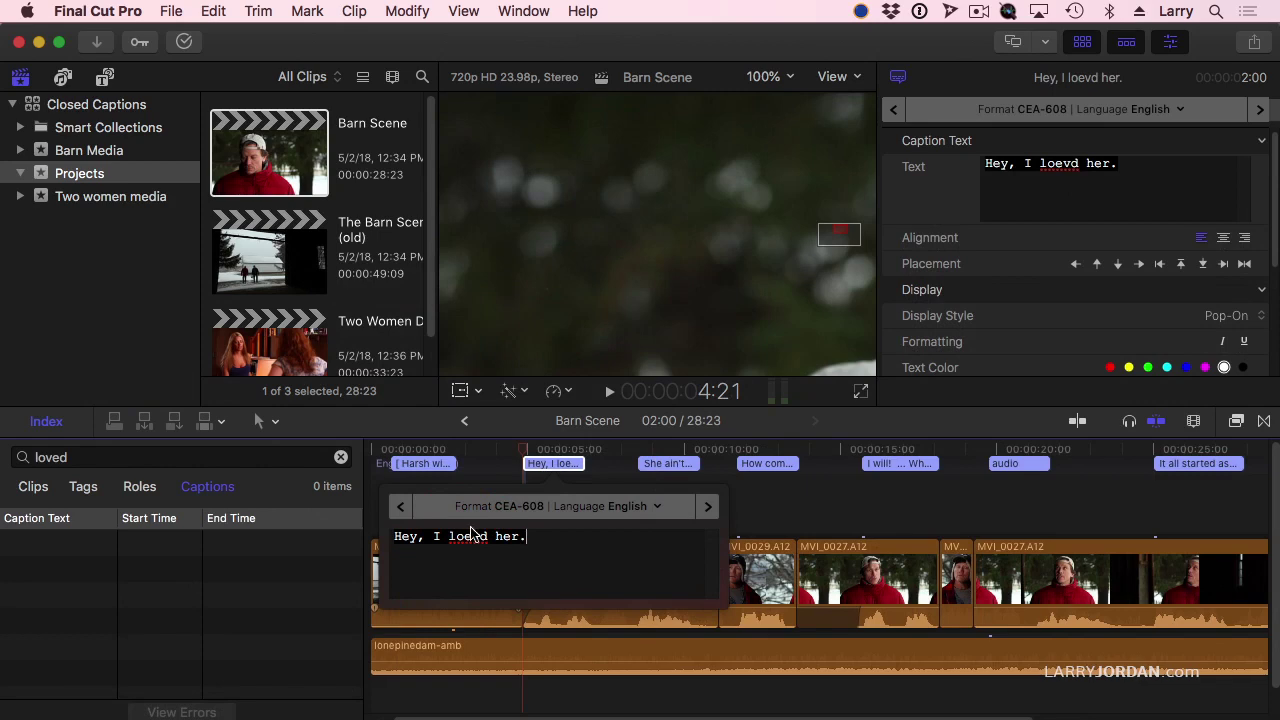
double_click(466, 537)
right_click(466, 537)
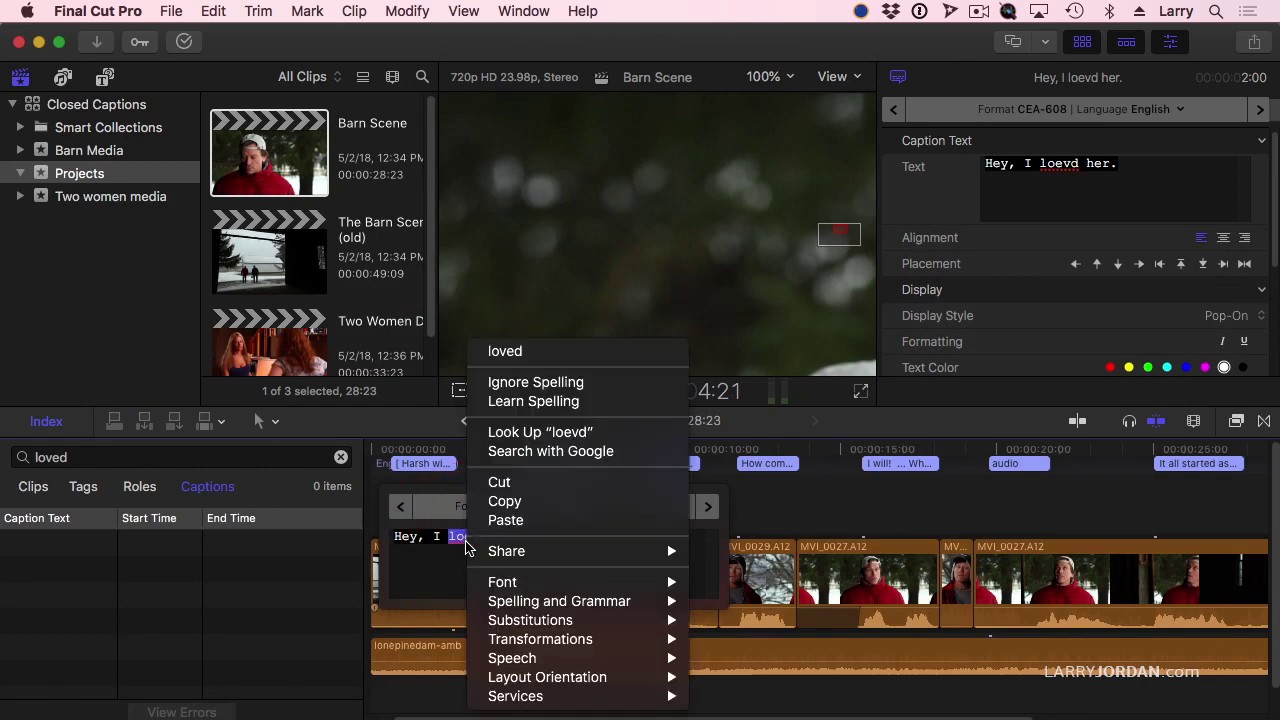
left_click(524, 363)
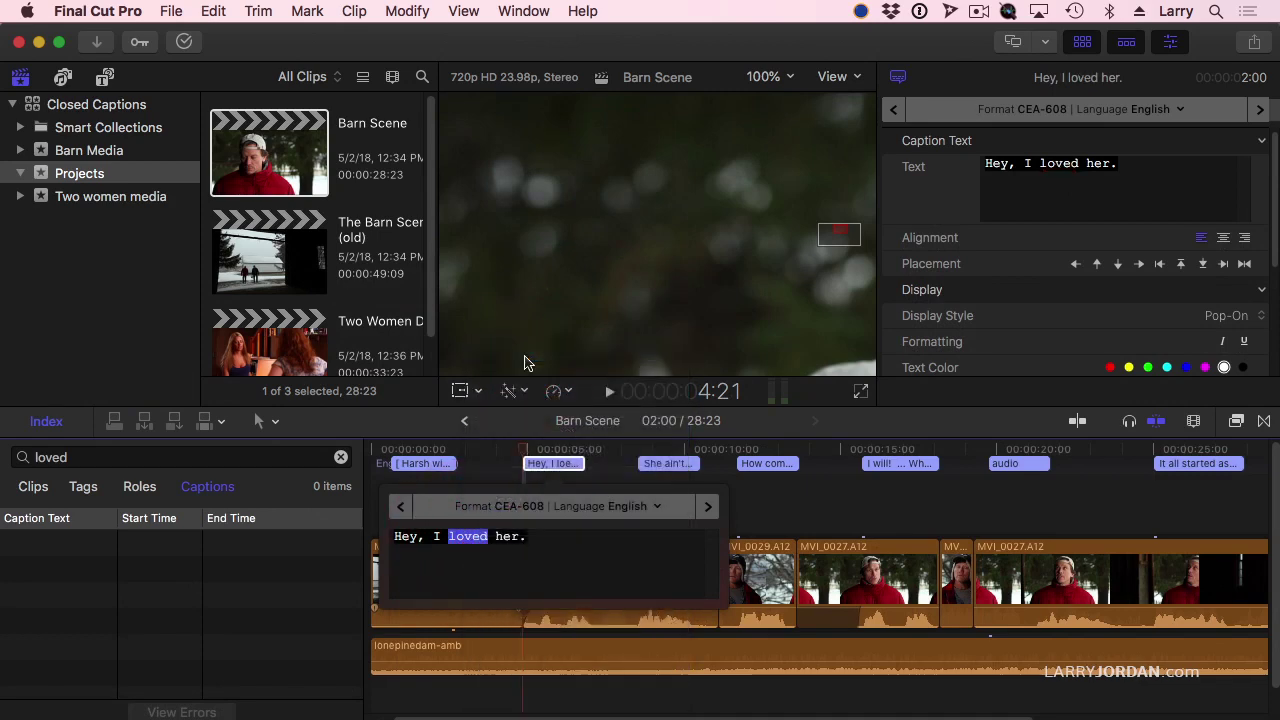
Step: Erase the 'loved' search term so all captions are listed
double_click(62, 456)
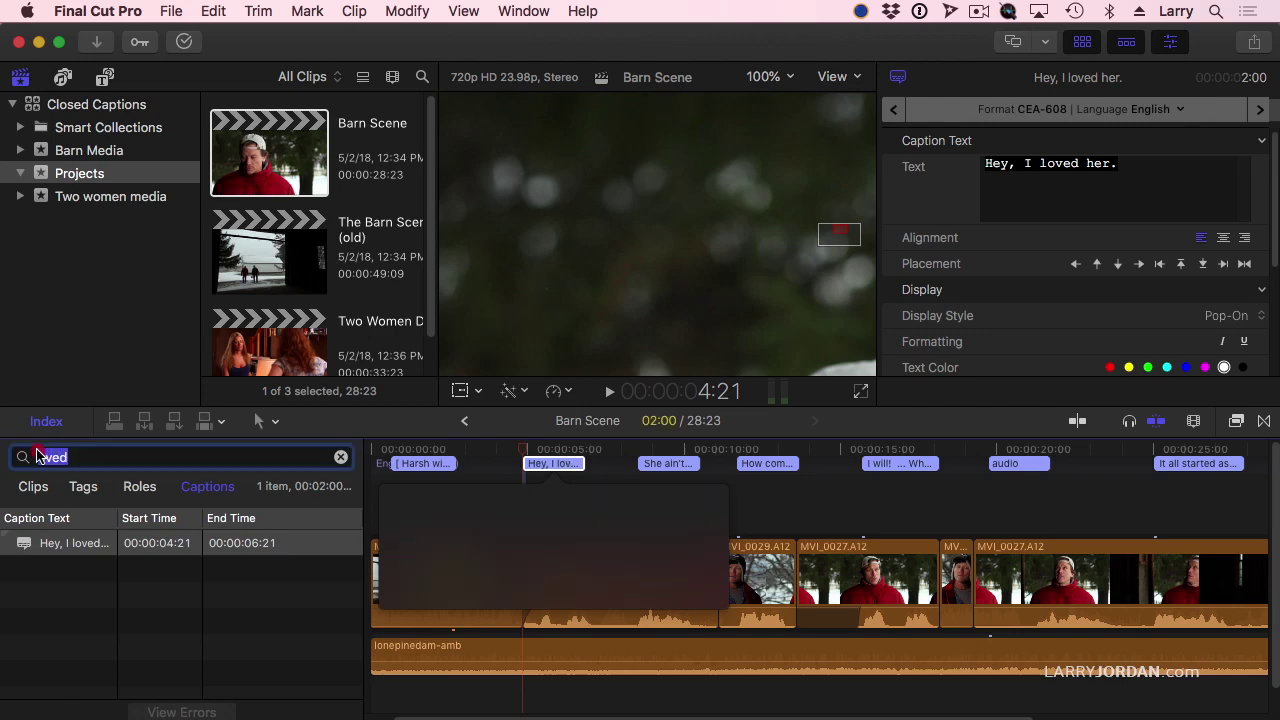
left_click(37, 456)
key("BackSpace")
key("BackSpace")
key("BackSpace")
key("BackSpace")
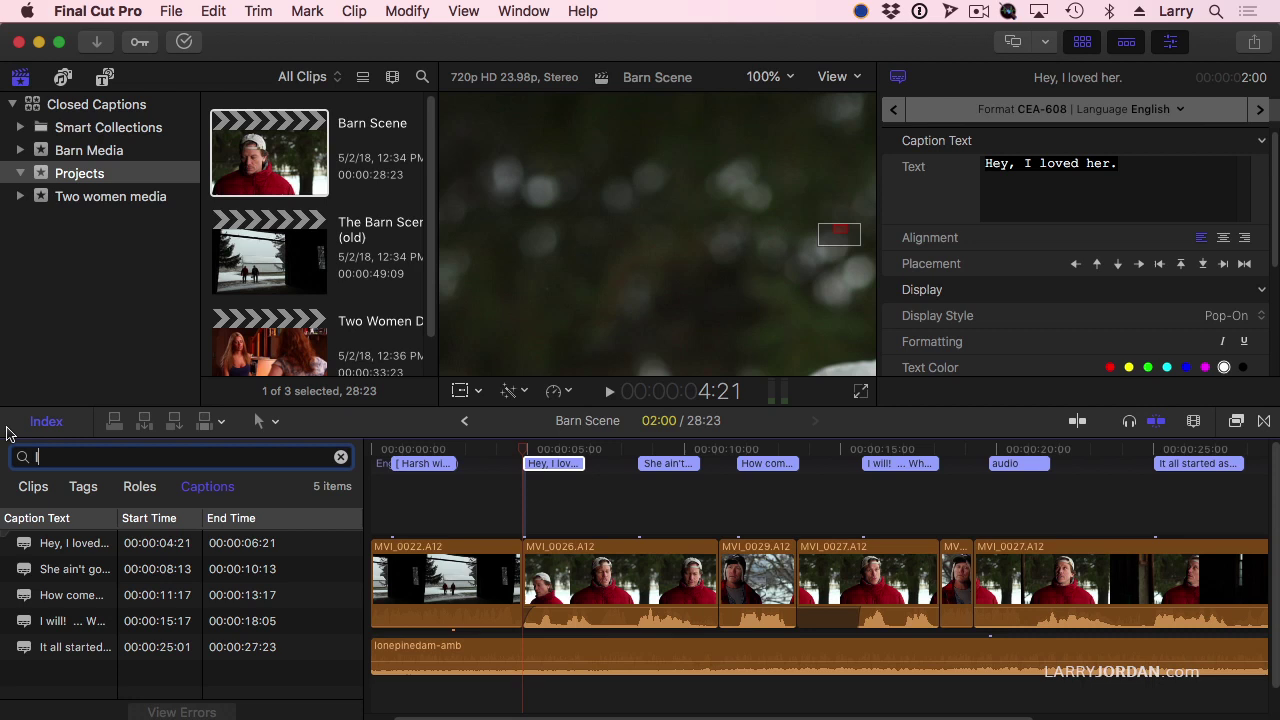
key("BackSpace")
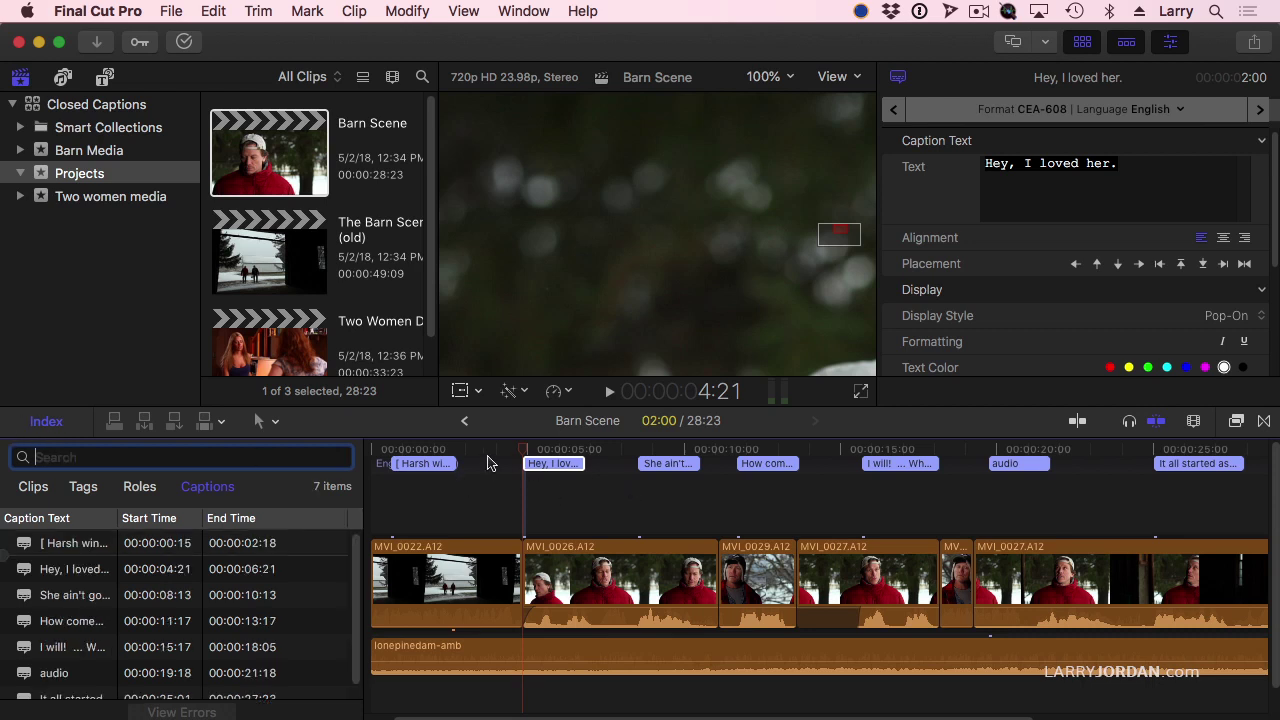
Step: Reopen the 'Hey, I loved her.' caption and review its spelling and text options
double_click(556, 466)
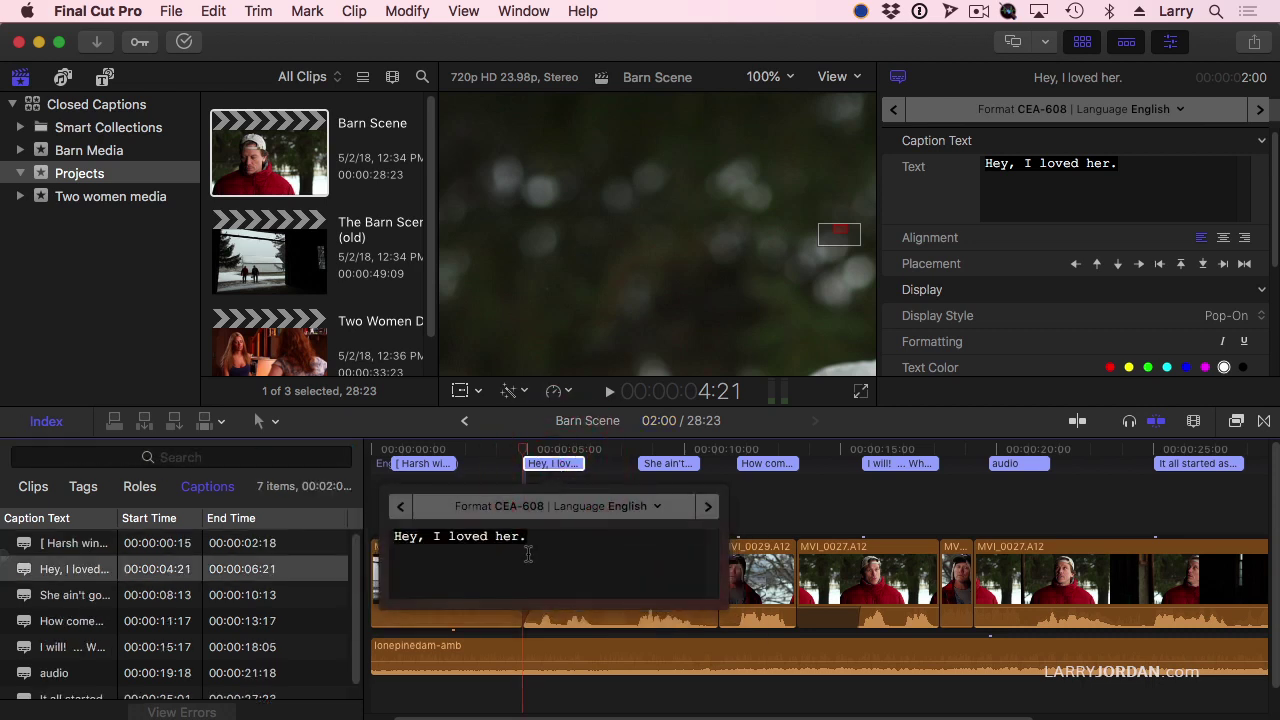
left_click_drag(528, 537, 390, 536)
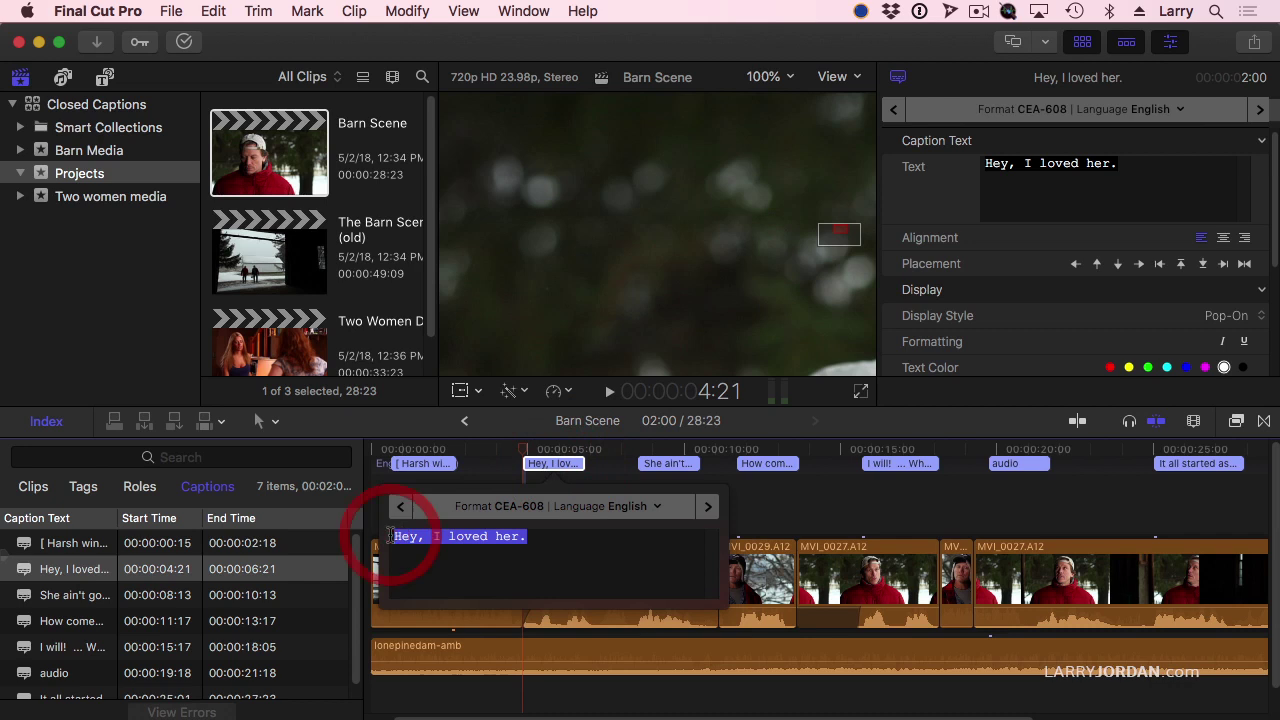
right_click(438, 540)
mouse_move(607, 603)
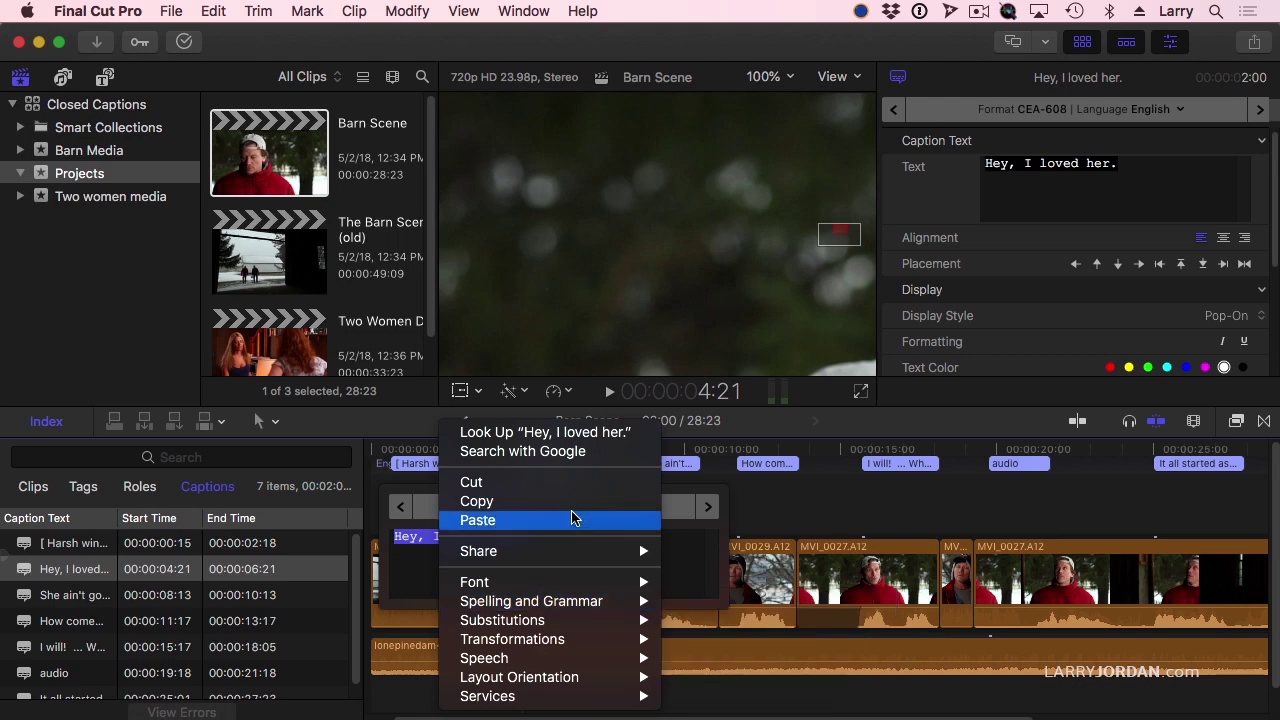
left_click(398, 557)
right_click(401, 555)
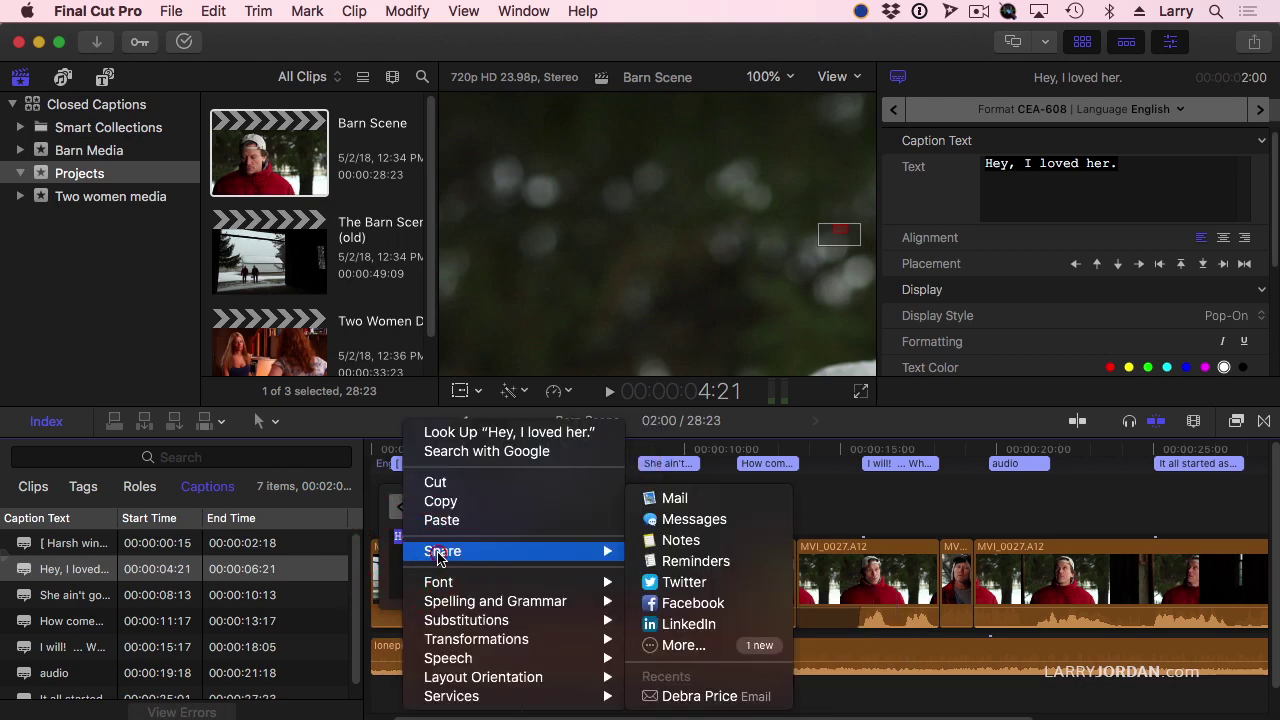
left_click(660, 550)
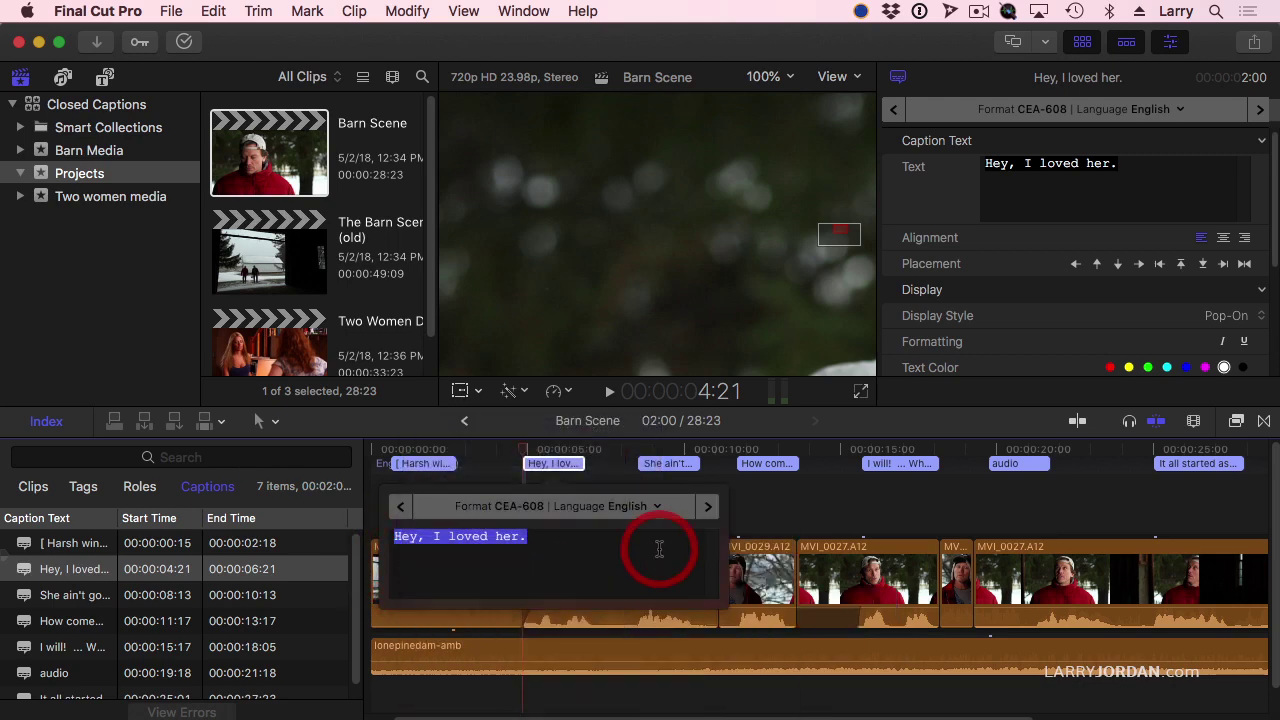